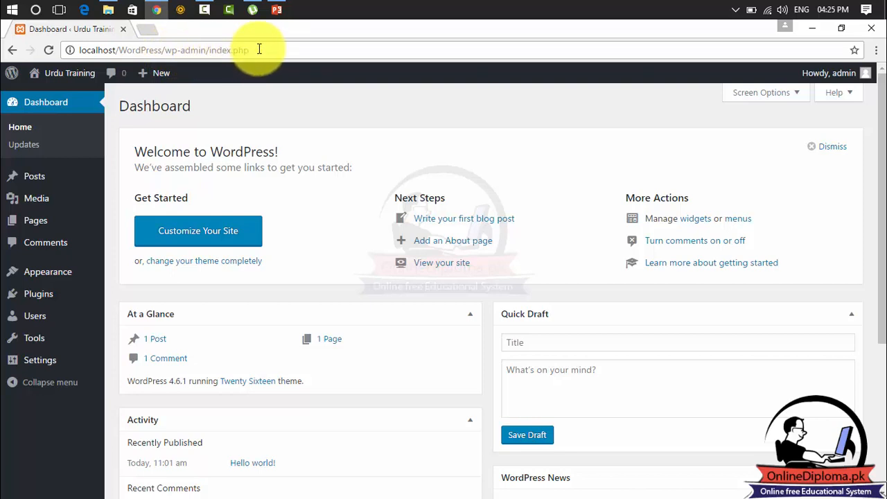
# Load localhost in Chrome's address bar.
pyautogui.moveTo(40, 274)
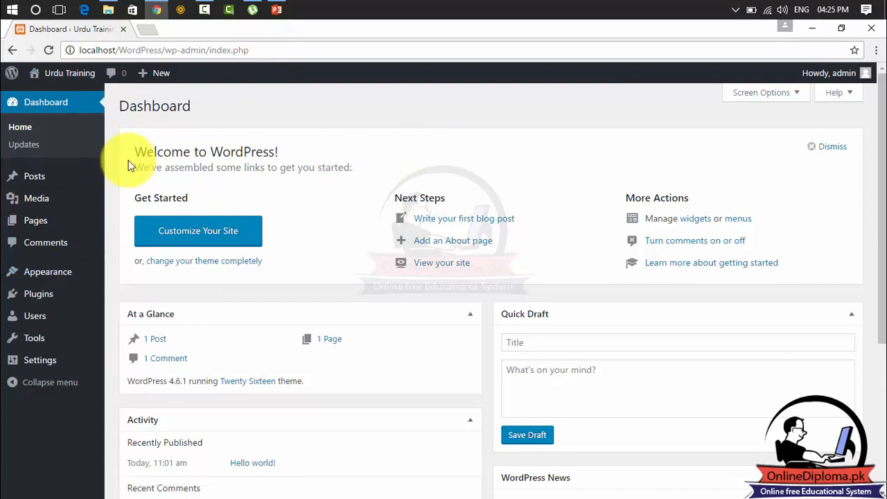
pyautogui.moveTo(45, 178)
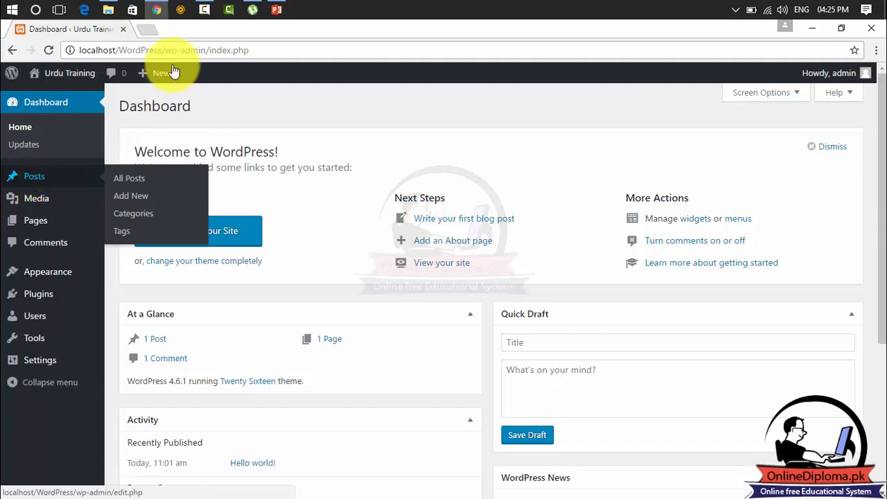
pyautogui.click(271, 52)
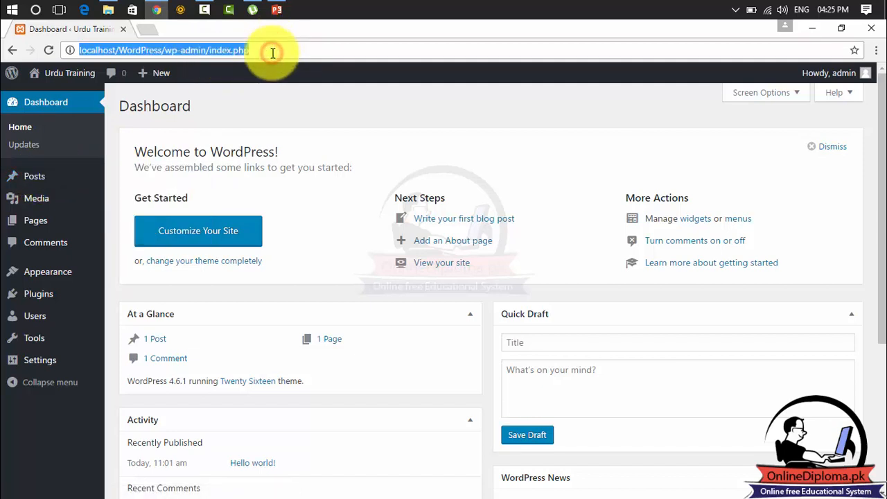
pyautogui.write('localhost')
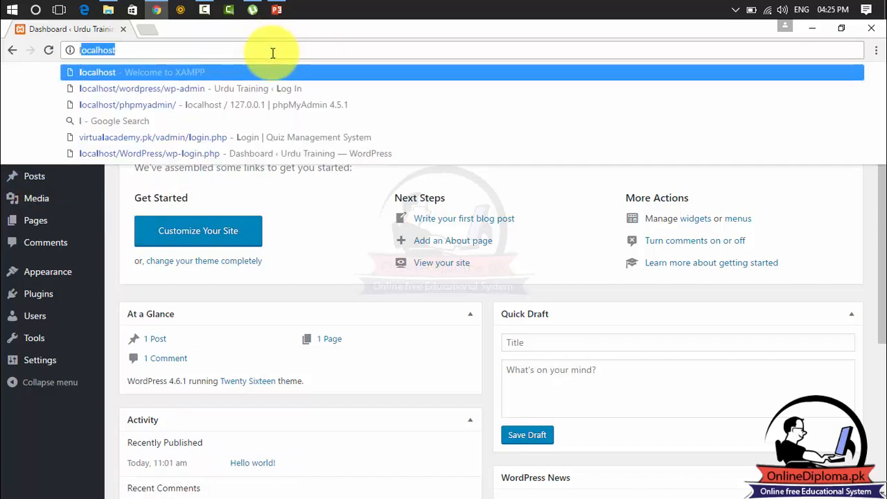
pyautogui.press('Return')
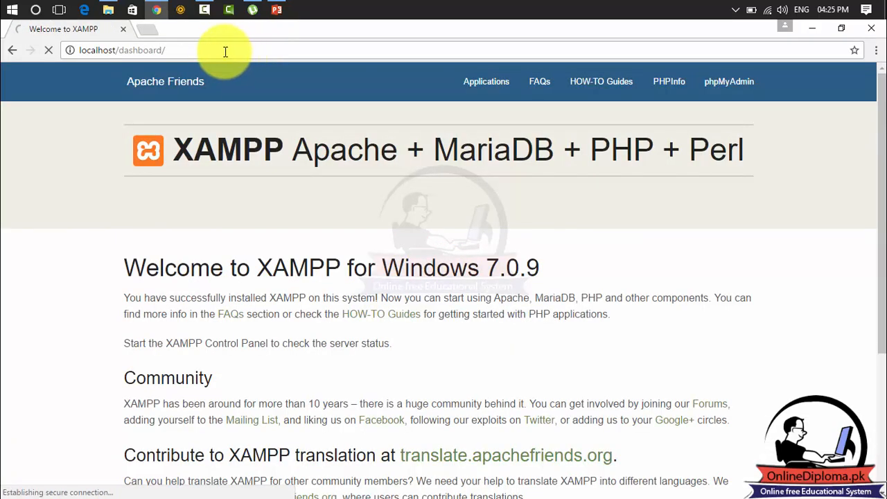
# Go to localhost/wordpress/admin, then trim 'admin' off the address.
pyautogui.moveTo(162, 50); pyautogui.dragTo(118, 55)
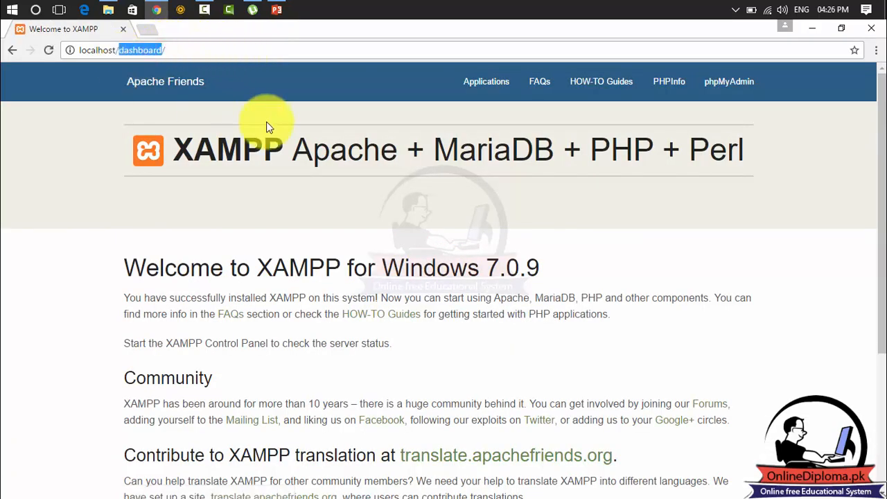
pyautogui.write('wordpres')
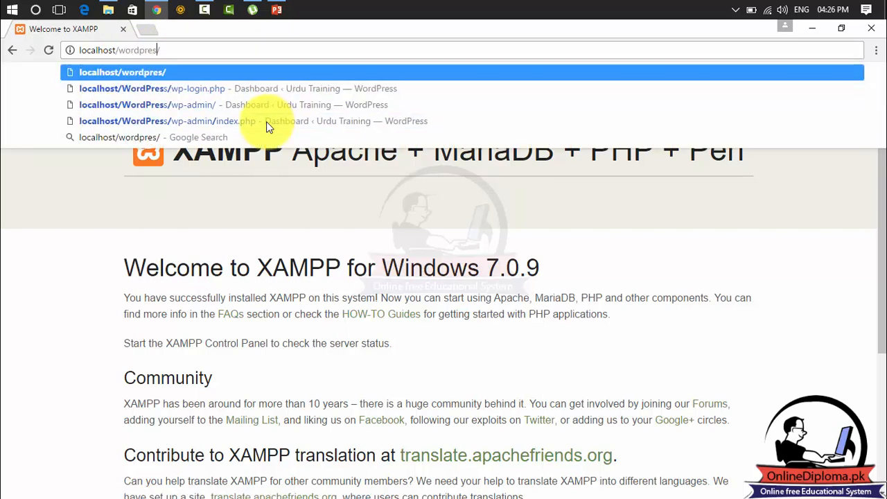
pyautogui.write('s/')
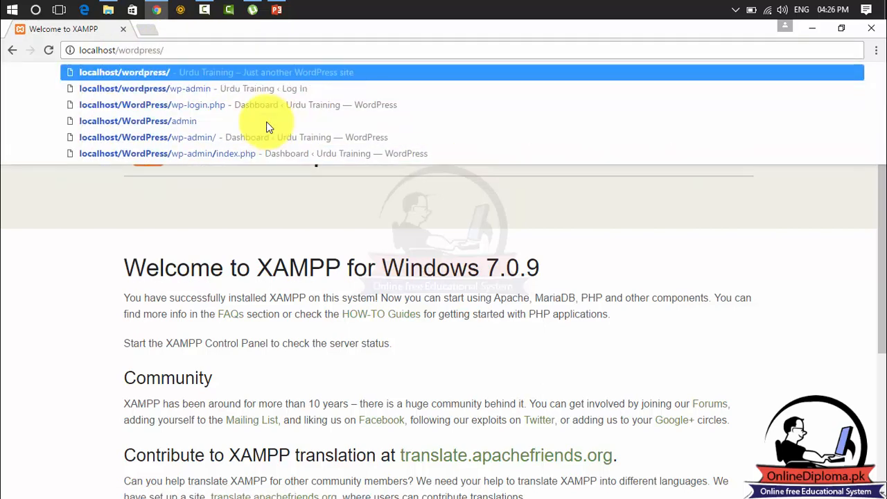
pyautogui.write('adm')
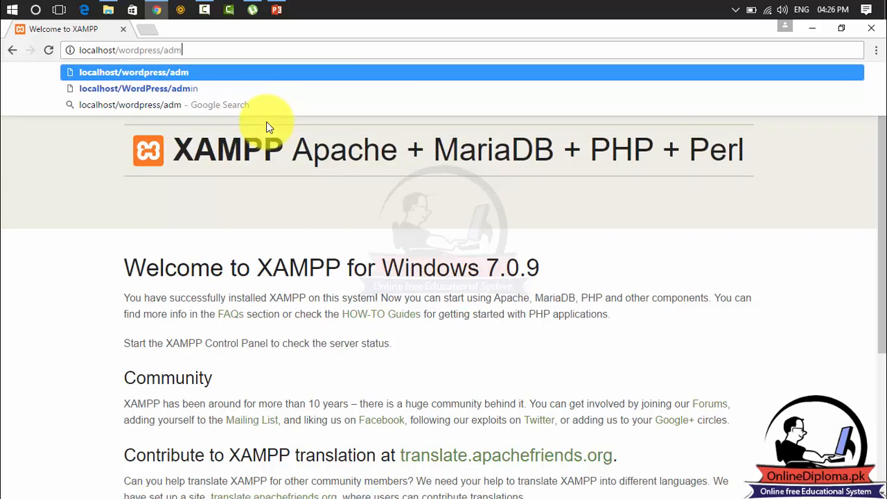
pyautogui.write('in')
pyautogui.press('Return')
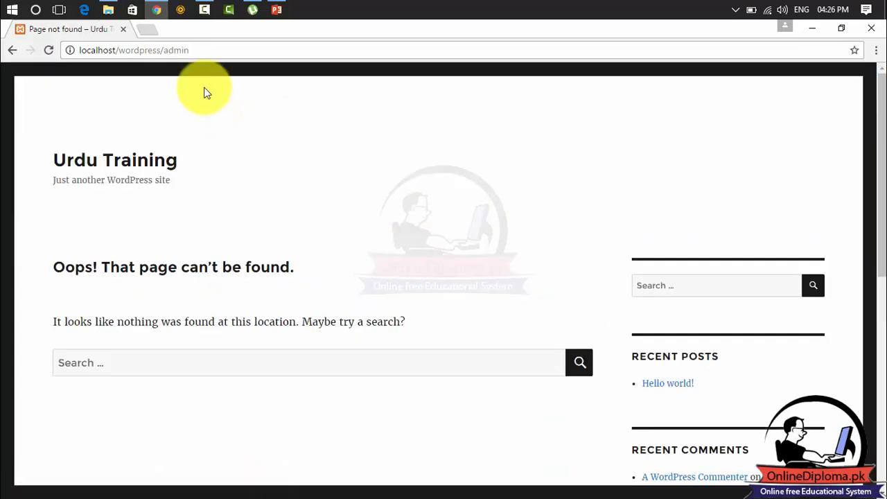
pyautogui.moveTo(197, 51); pyautogui.dragTo(165, 55)
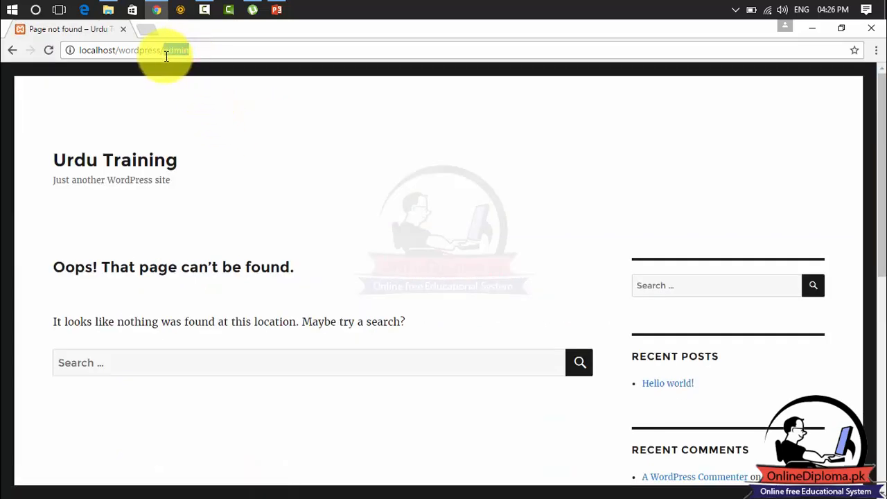
pyautogui.press('BackSpace')
pyautogui.press('BackSpace')
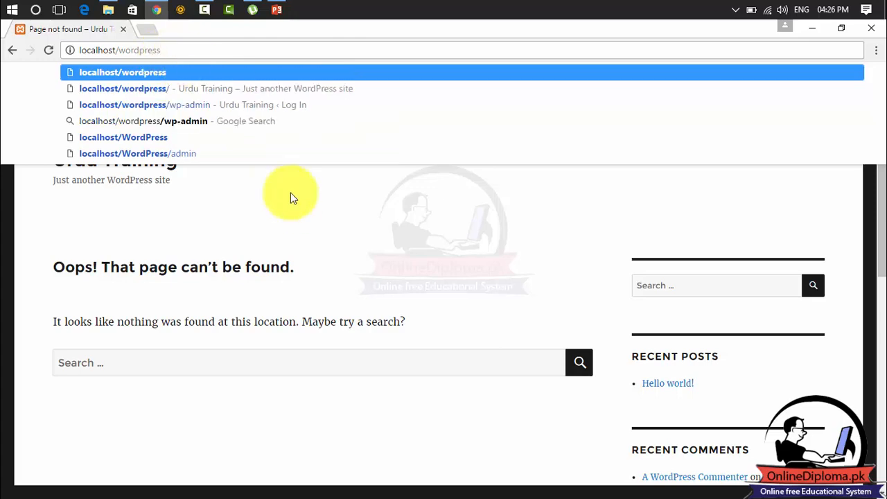
# Load the Urdu Training front page at localhost/wordpress/ showing the Hello world! post.
pyautogui.click(291, 198)
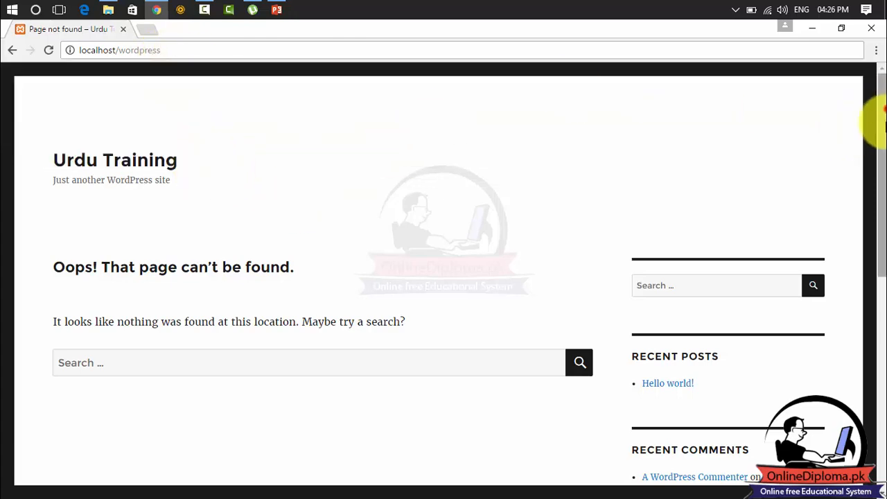
pyautogui.scroll(-10, 877, 121)
pyautogui.scroll(10, 871, 129)
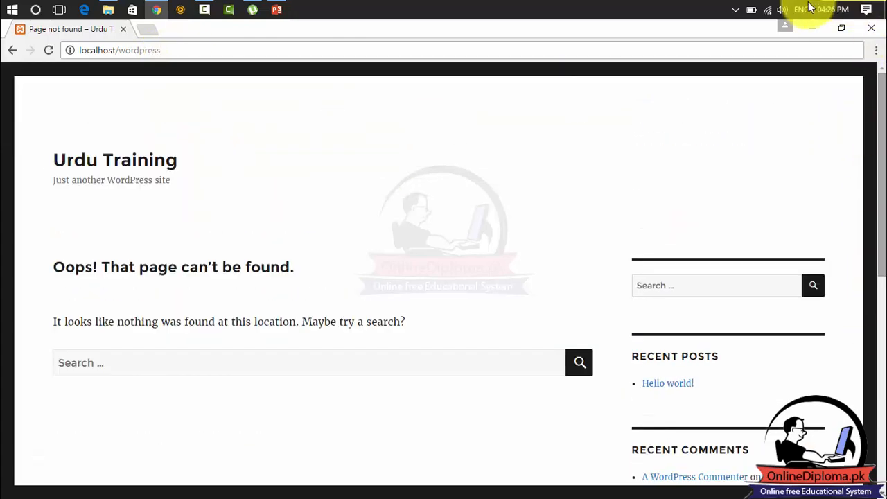
pyautogui.click(176, 50)
pyautogui.press('Return')
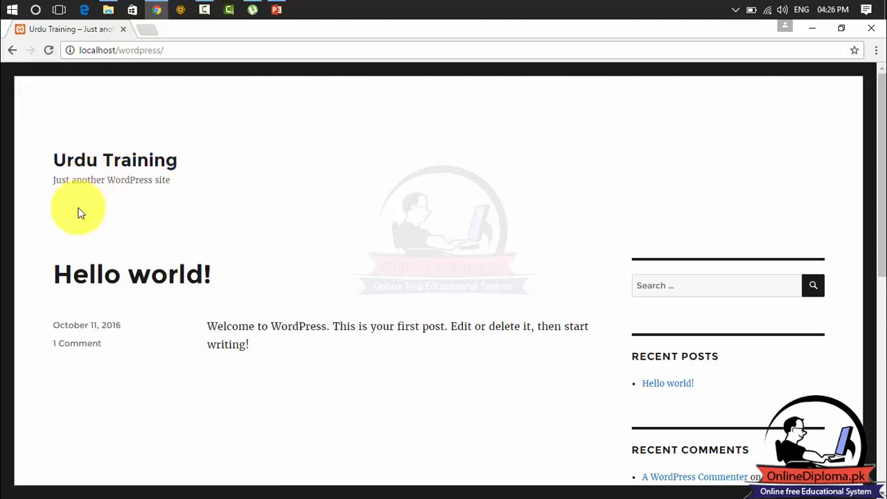
pyautogui.moveTo(880, 84); pyautogui.dragTo(323, 49)
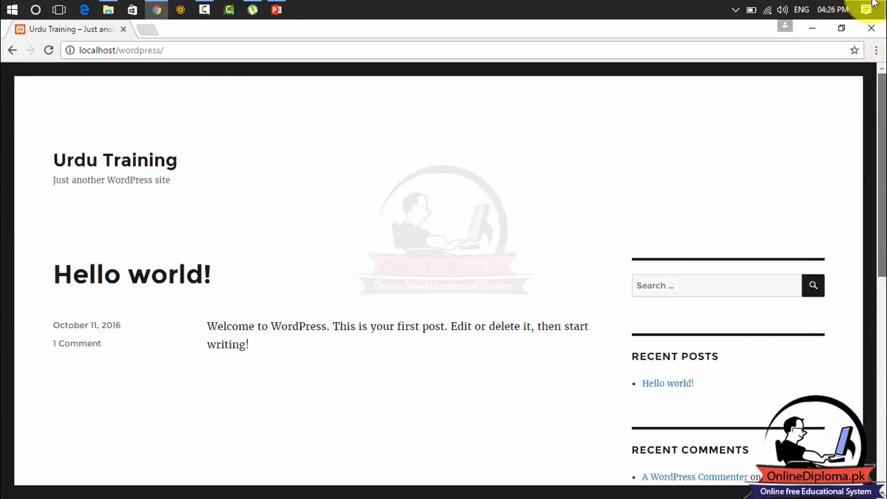
pyautogui.click(281, 49)
pyautogui.click(280, 49)
# Open localhost/wordpress/wp-admin and fill in the username and password on the login form.
pyautogui.write('wp')
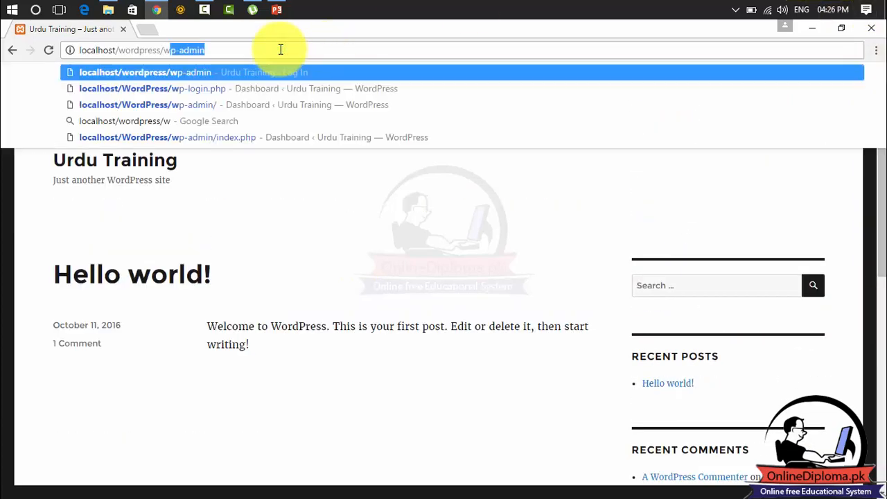
pyautogui.write('-admin')
pyautogui.press('Return')
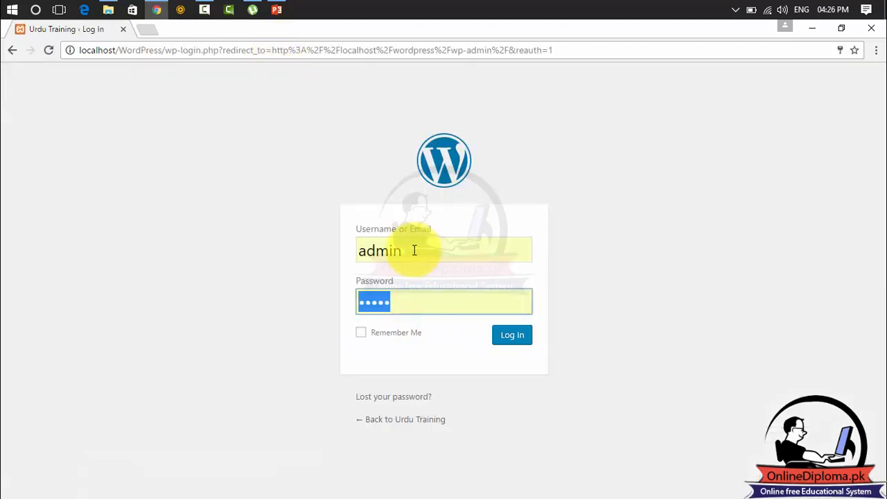
pyautogui.click(501, 339)
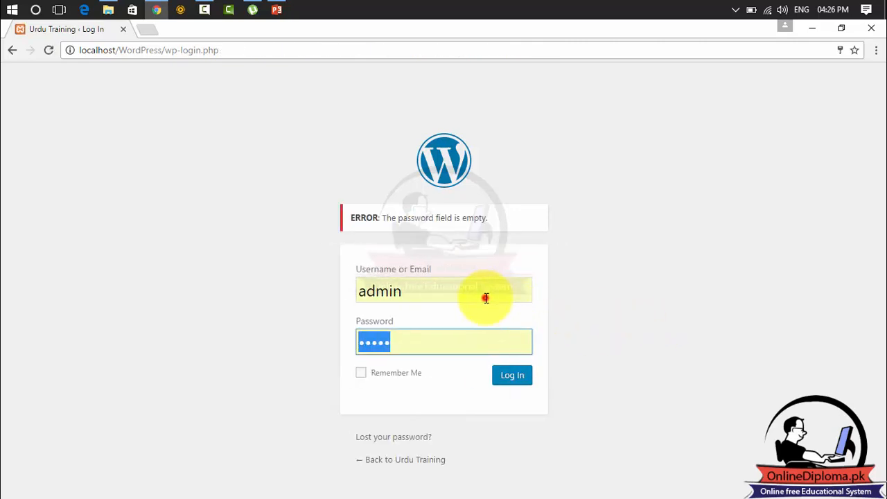
pyautogui.click(484, 295)
pyautogui.click(419, 334)
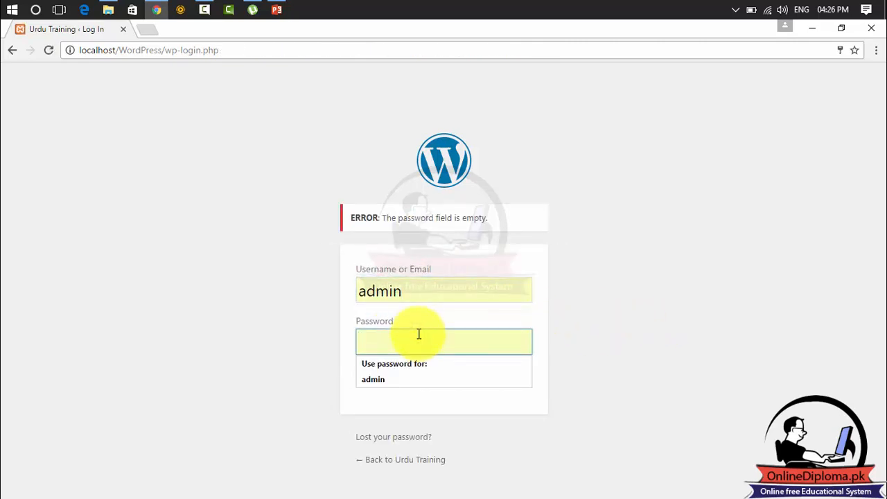
pyautogui.write('ada')
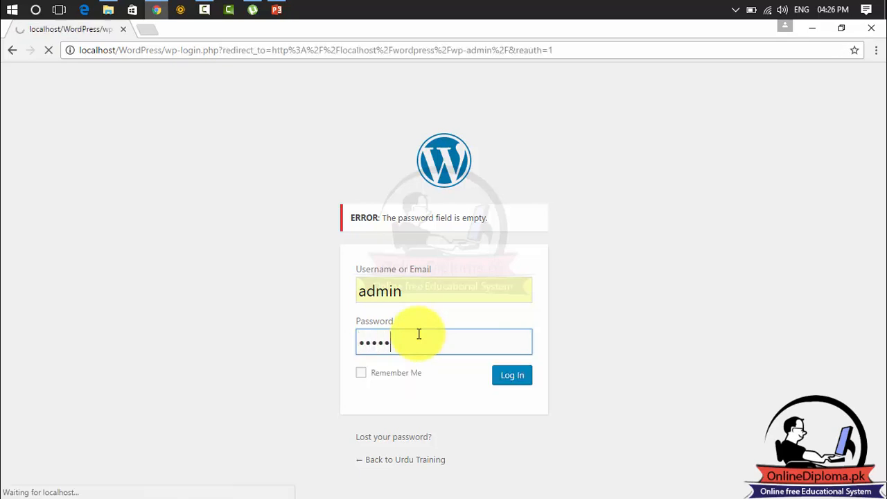
# Change the address back to the WordPress admin URL and log in to reach the Dashboard.
pyautogui.moveTo(166, 50); pyautogui.dragTo(673, 60)
pyautogui.write('w')
pyautogui.press('BackSpace')
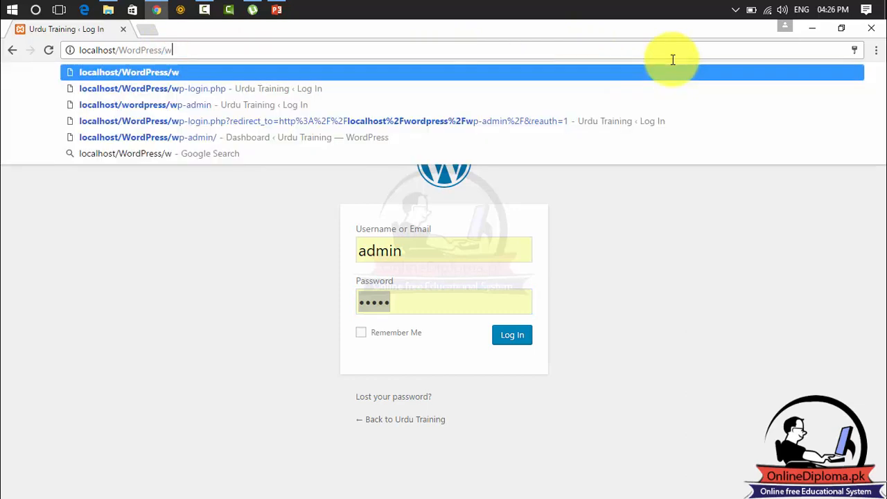
pyautogui.press('BackSpace')
pyautogui.write('admin')
pyautogui.press('Return')
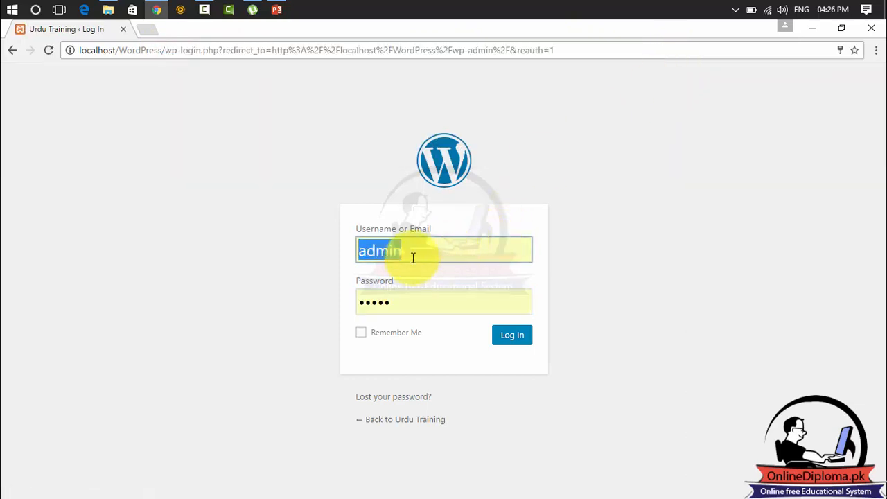
pyautogui.click(518, 338)
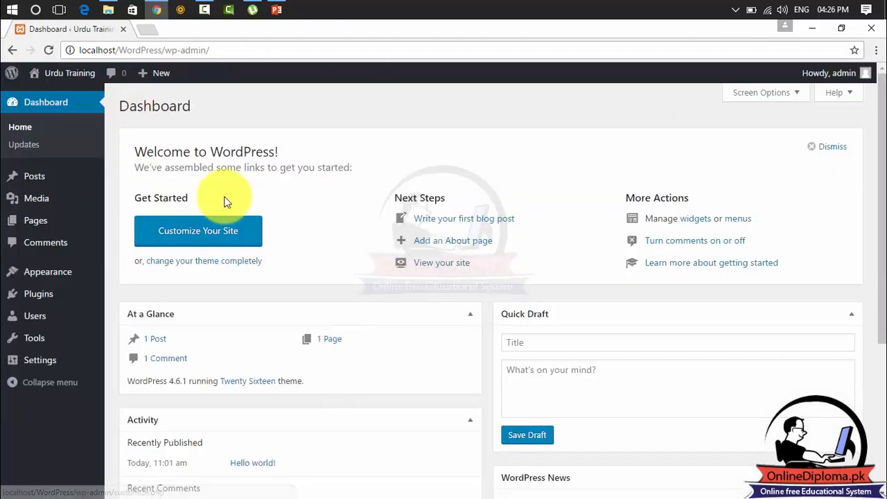
# Visit the public site from the admin bar's site-name menu.
pyautogui.moveTo(59, 80)
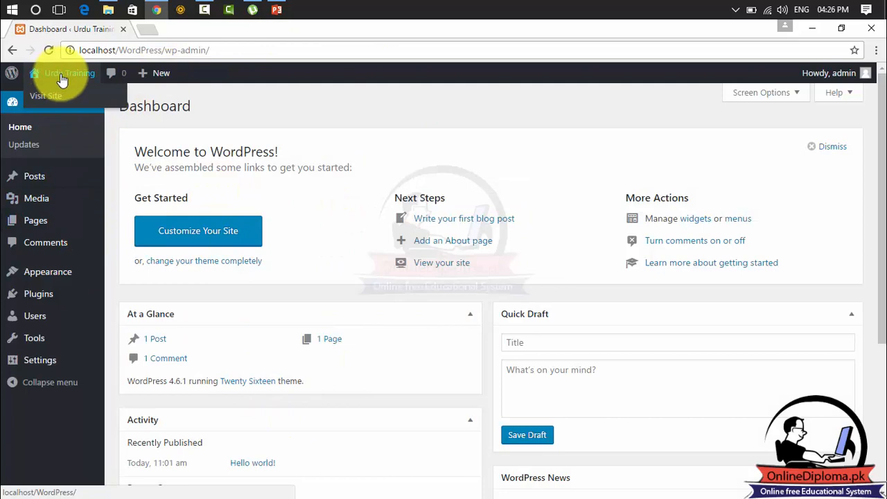
pyautogui.click(47, 95)
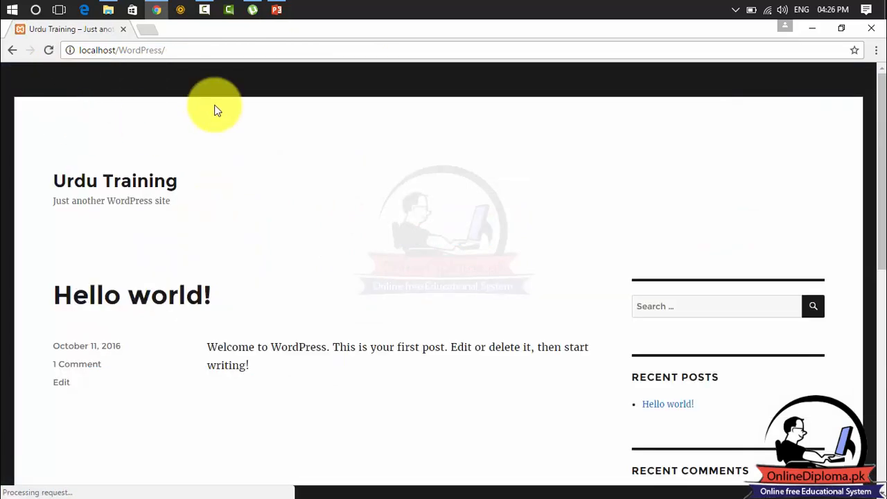
pyautogui.moveTo(218, 79)
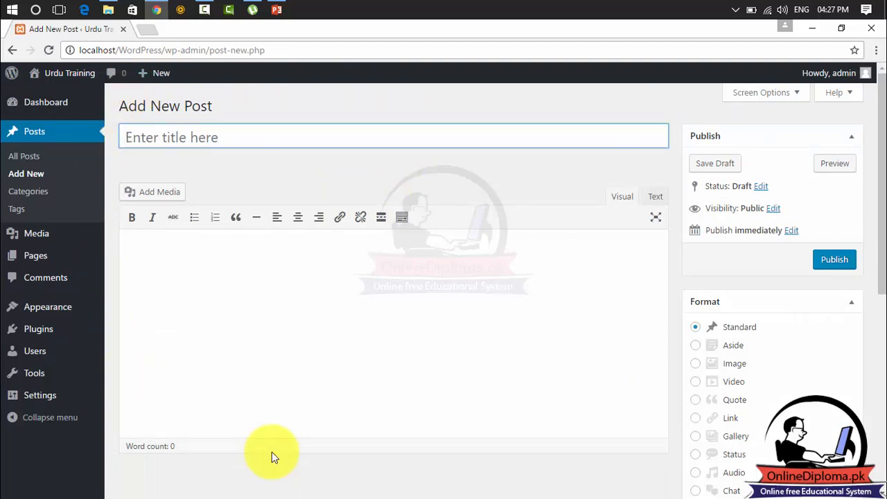
pyautogui.click(57, 75)
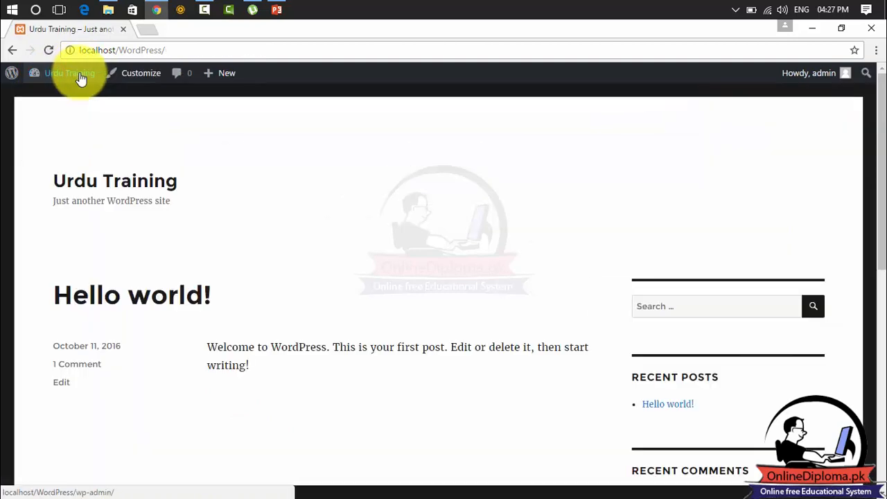
# Return to the Dashboard and start a new post via Posts > Add New.
pyautogui.moveTo(70, 74)
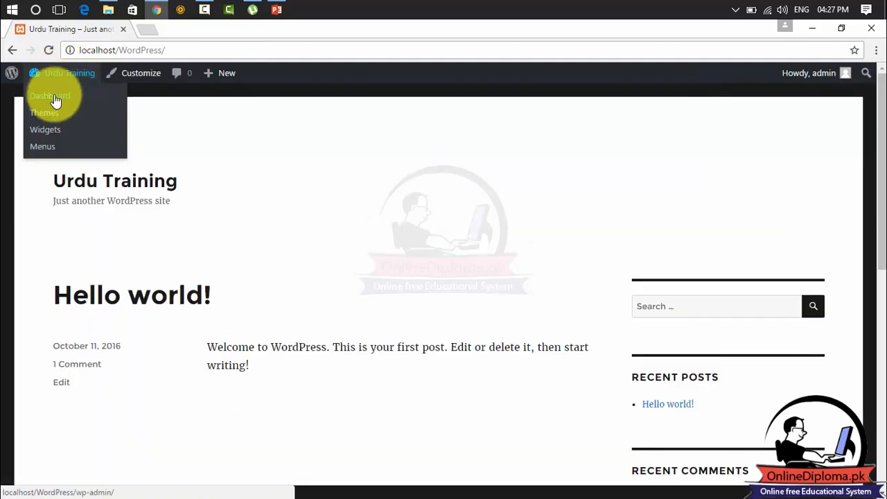
pyautogui.click(55, 98)
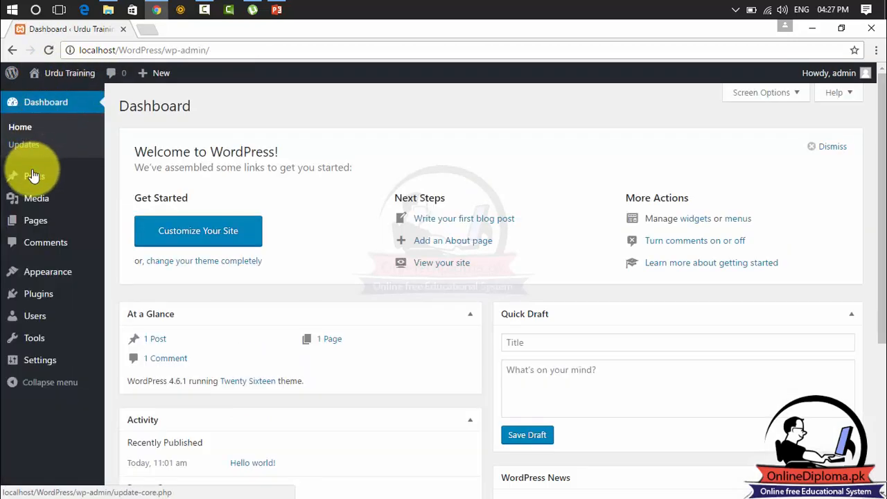
pyautogui.moveTo(33, 175)
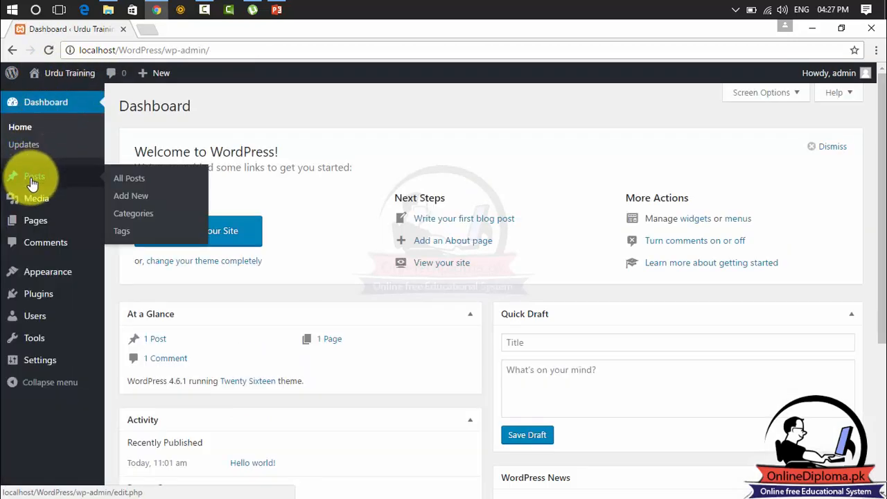
pyautogui.click(122, 199)
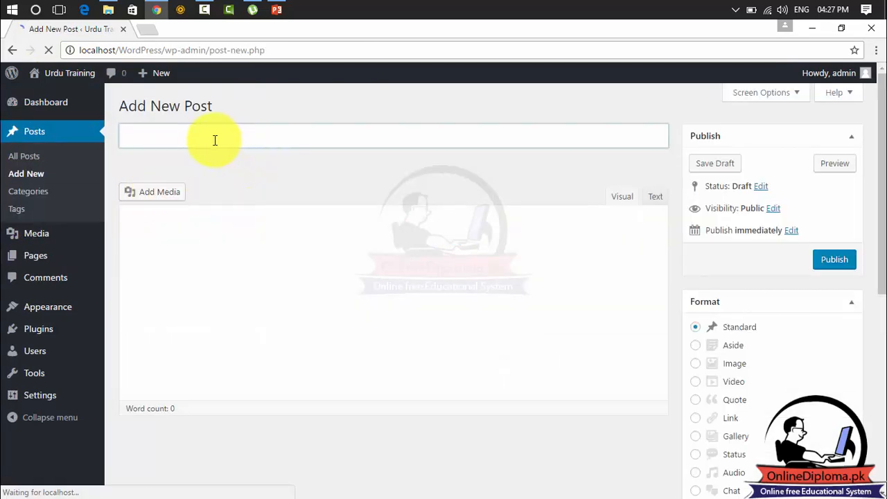
# Title the post 'First Post', write 'this is my first post' in the body, and select that line.
pyautogui.click(215, 140)
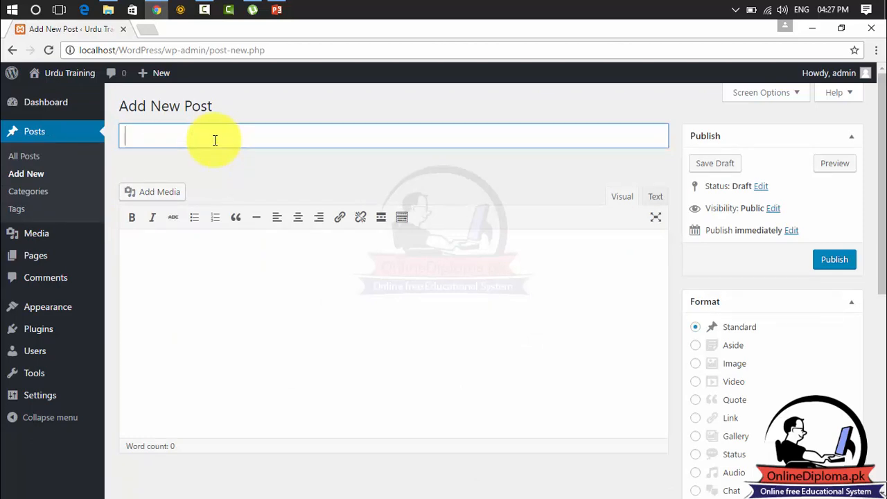
pyautogui.click(221, 245)
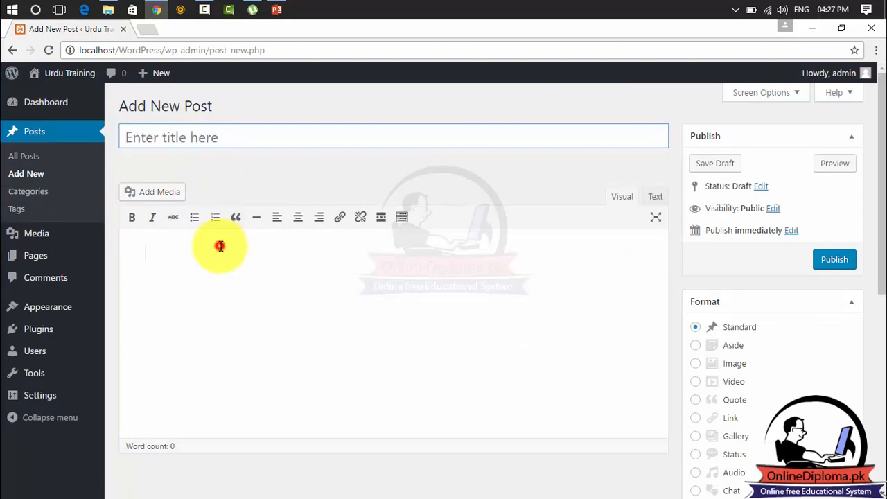
pyautogui.click(203, 134)
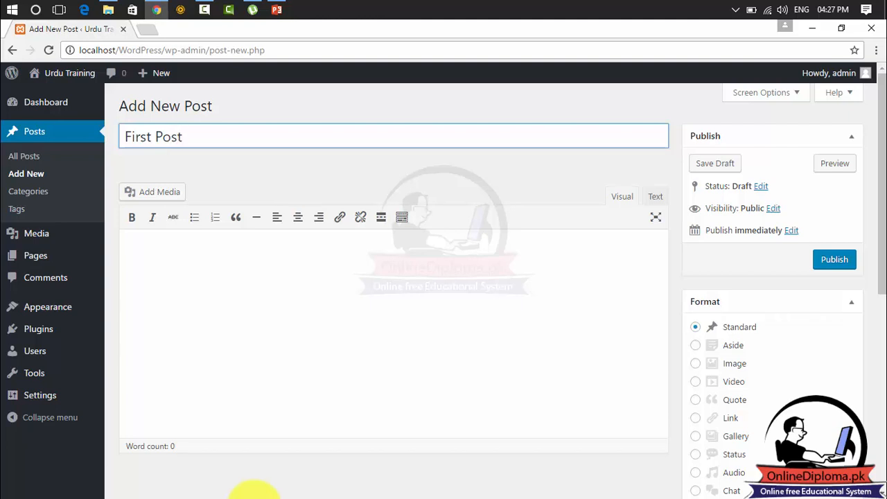
pyautogui.click(179, 318)
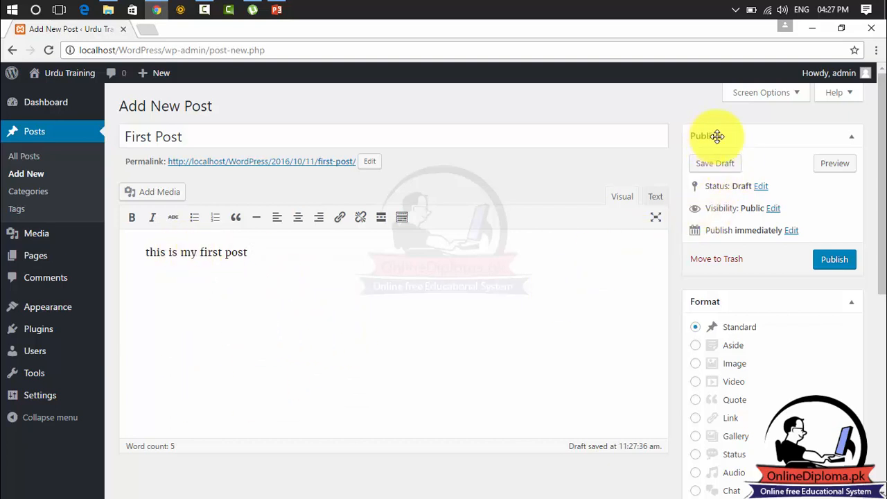
pyautogui.moveTo(257, 252); pyautogui.dragTo(73, 254)
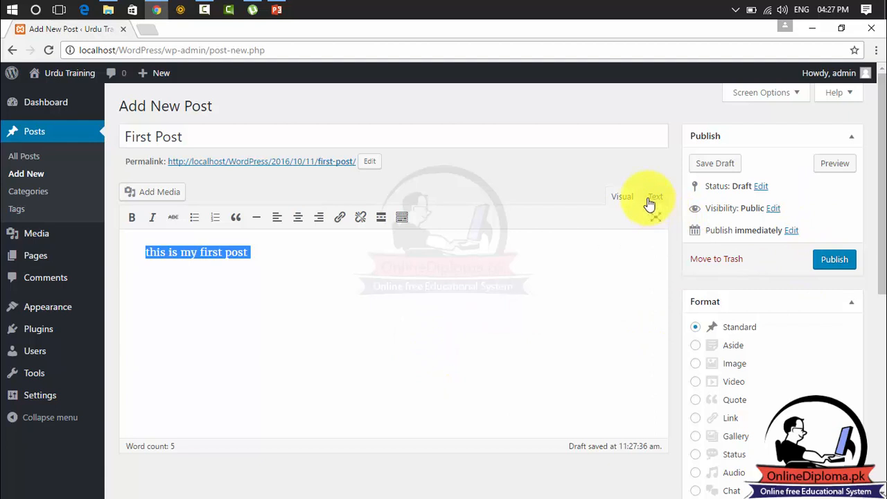
# Make the body line 'this is my first post' bold in the Visual editor.
pyautogui.click(255, 249)
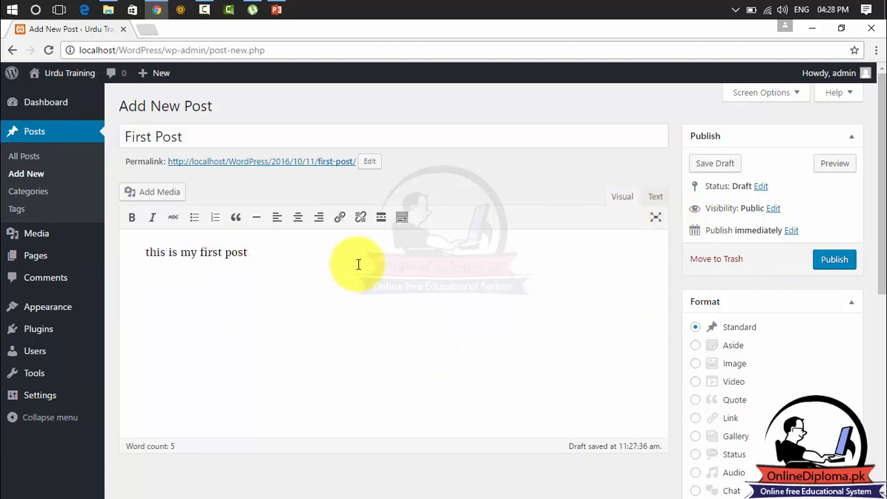
pyautogui.click(653, 200)
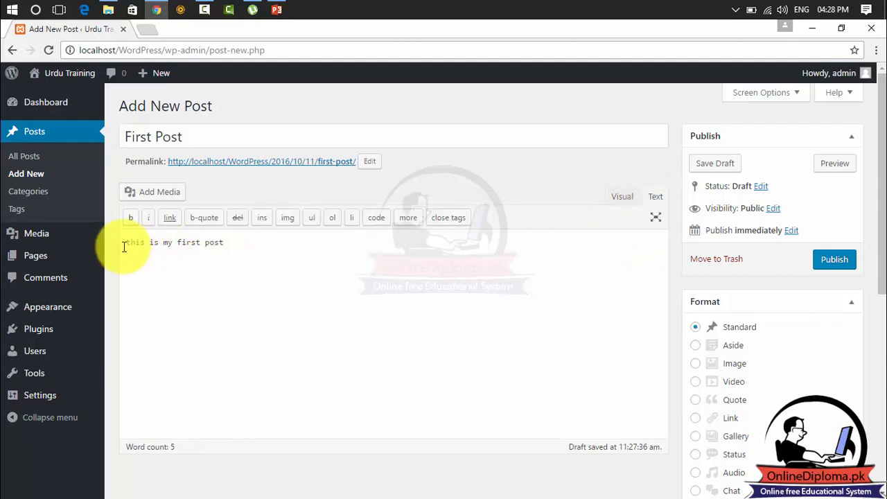
pyautogui.moveTo(228, 240); pyautogui.dragTo(117, 242)
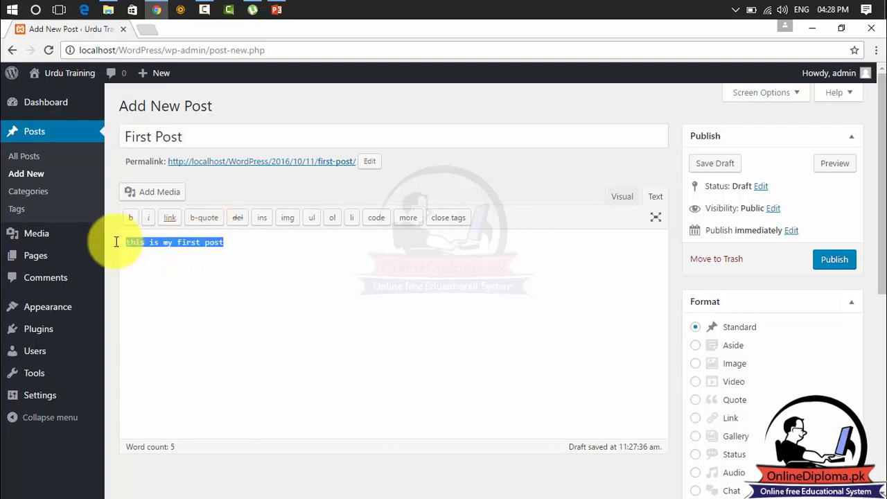
pyautogui.click(621, 198)
pyautogui.moveTo(247, 254); pyautogui.dragTo(125, 257)
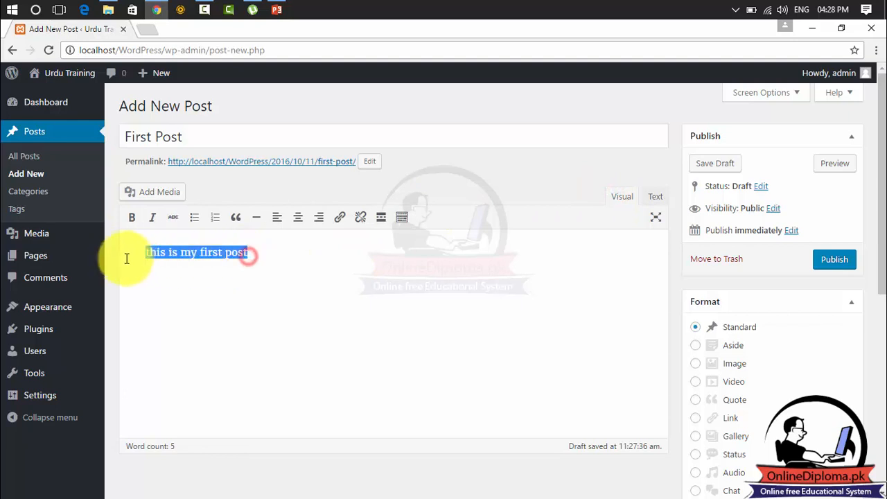
pyautogui.click(131, 217)
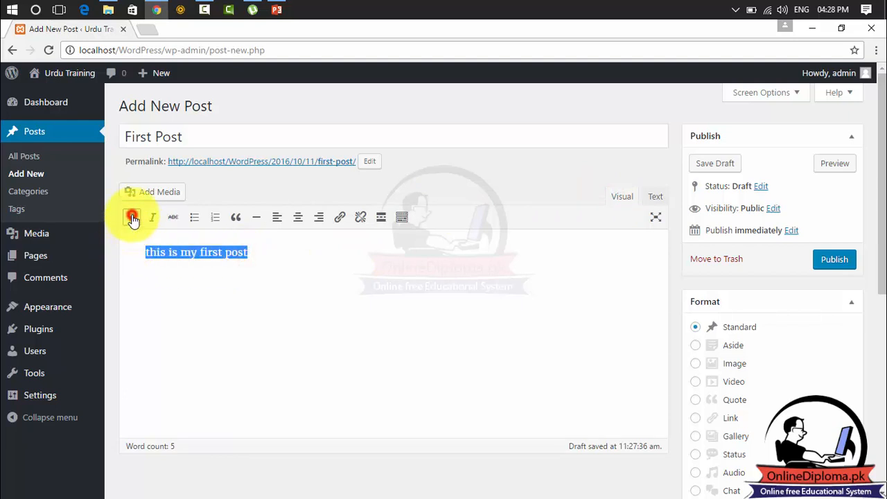
pyautogui.click(261, 253)
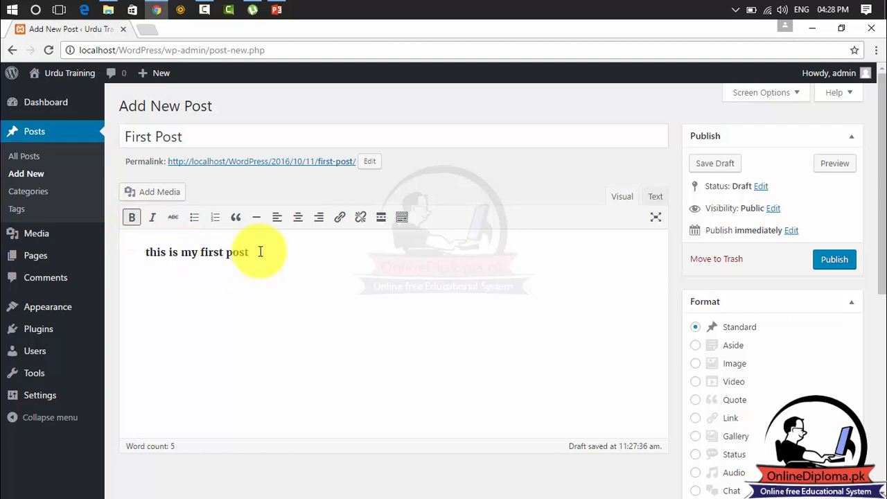
# In the Text tab, move the closing strong tag, then delete the whole body line.
pyautogui.click(654, 200)
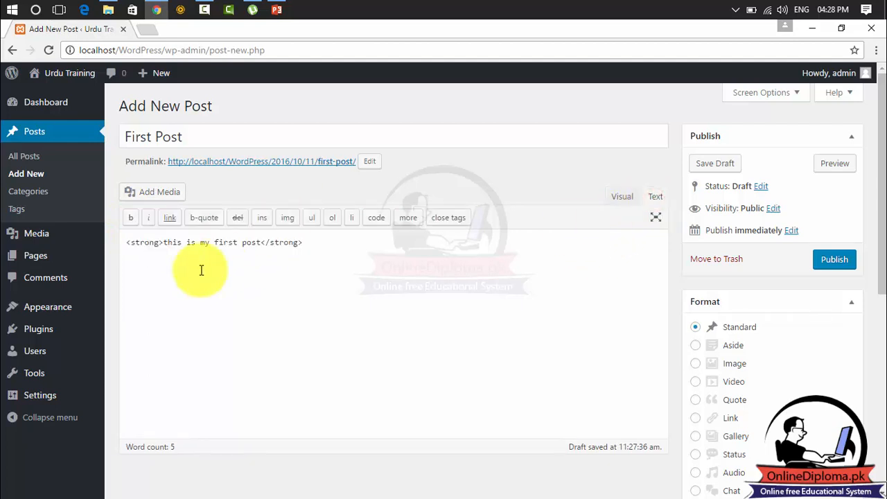
pyautogui.moveTo(163, 242); pyautogui.dragTo(124, 242)
pyautogui.moveTo(305, 243); pyautogui.dragTo(263, 244)
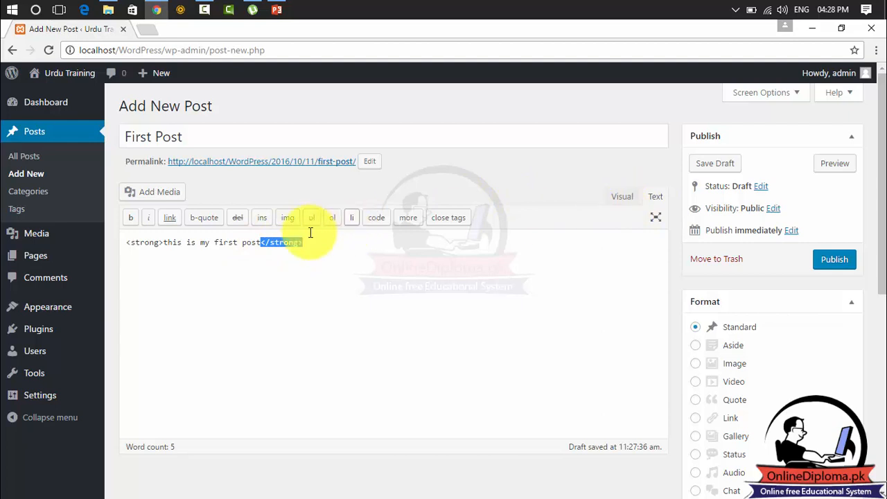
pyautogui.moveTo(296, 243); pyautogui.dragTo(169, 243)
pyautogui.moveTo(305, 243); pyautogui.dragTo(119, 251)
pyautogui.press('BackSpace')
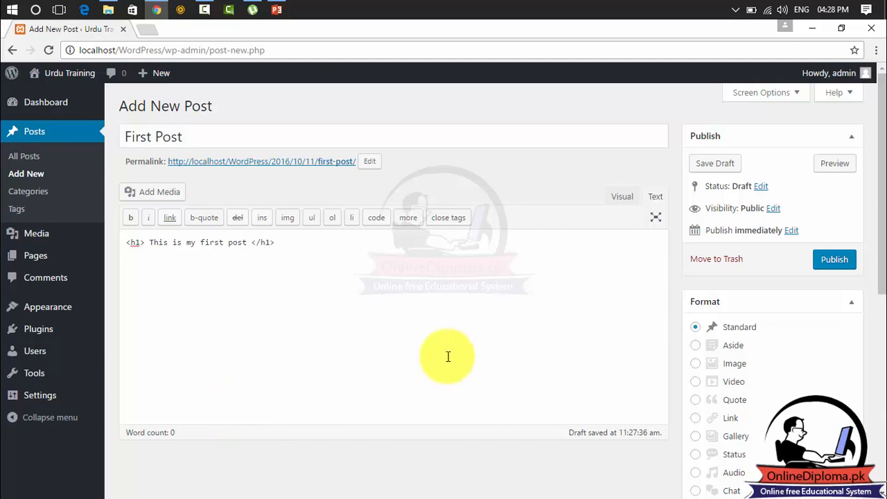
# Check the <h1>This is my first post</h1> heading by switching between Visual and Text views.
pyautogui.click(622, 198)
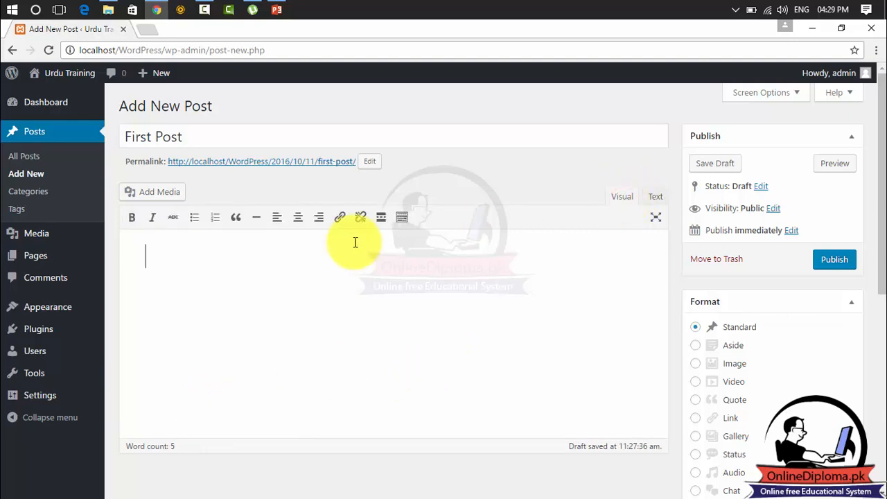
pyautogui.click(199, 255)
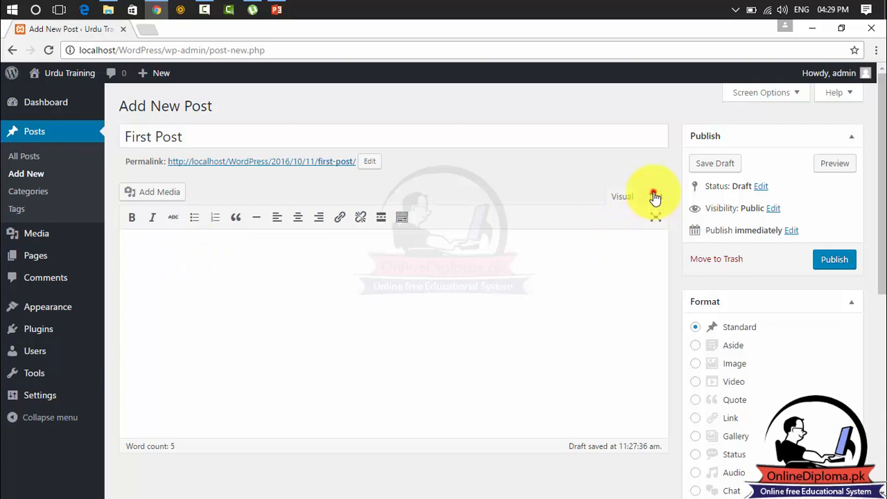
pyautogui.click(655, 197)
pyautogui.click(287, 241)
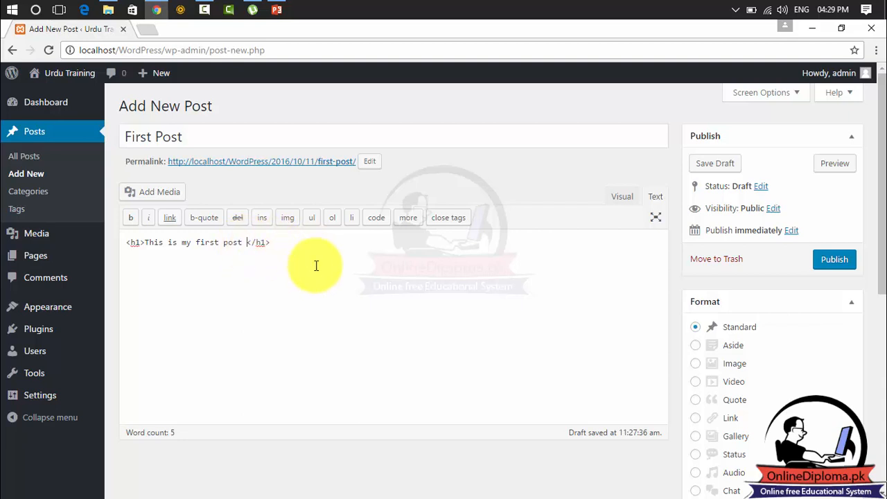
pyautogui.click(621, 200)
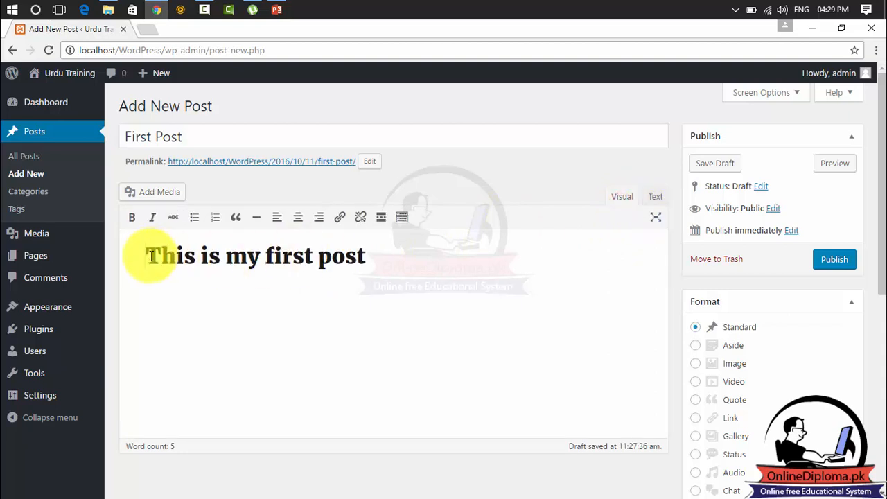
pyautogui.click(664, 200)
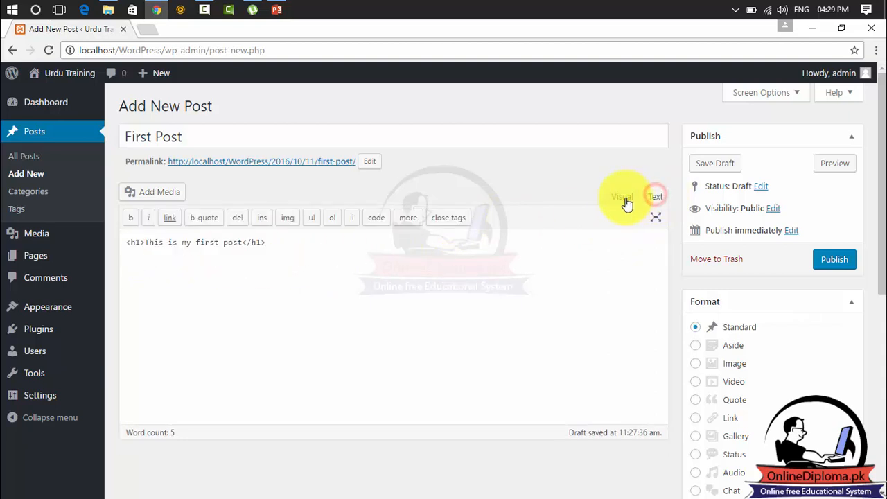
pyautogui.click(616, 199)
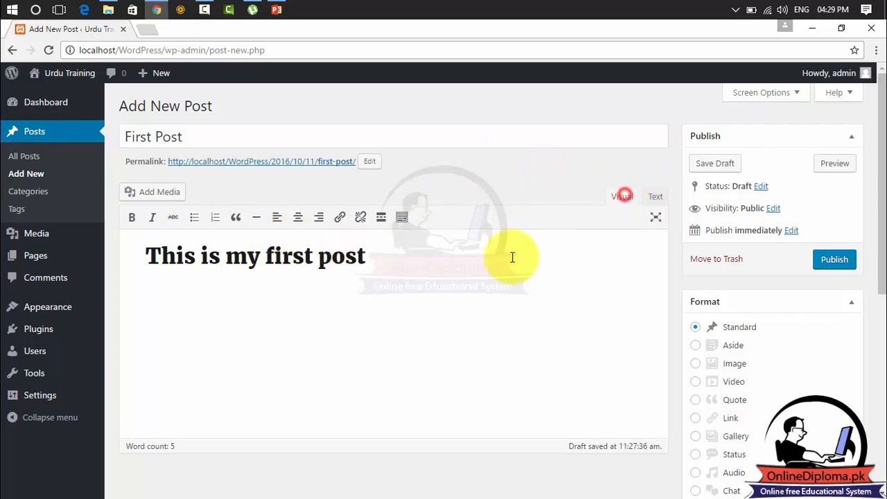
# Add a 'hello world' line below the heading in the Text tab.
pyautogui.click(655, 199)
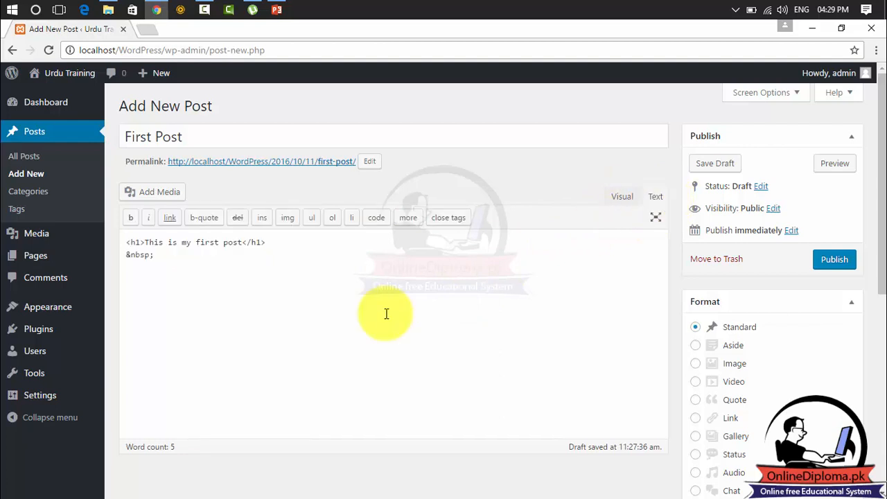
pyautogui.moveTo(159, 256); pyautogui.dragTo(122, 254)
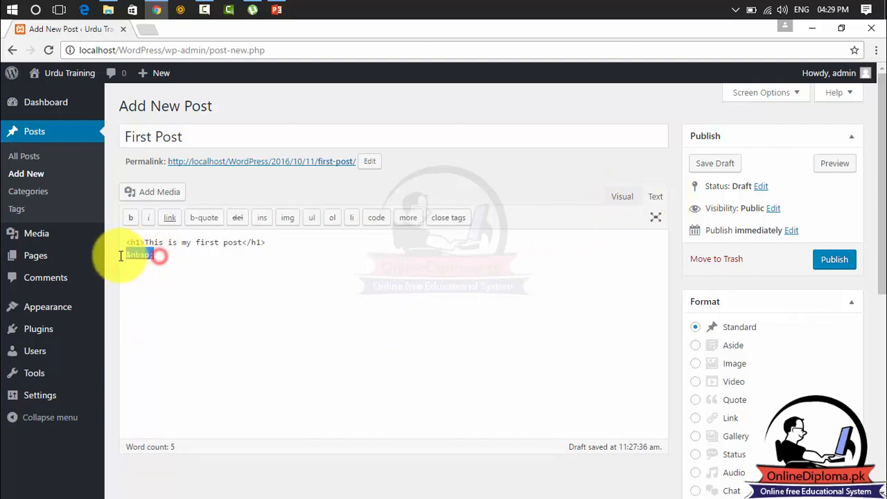
pyautogui.click(162, 273)
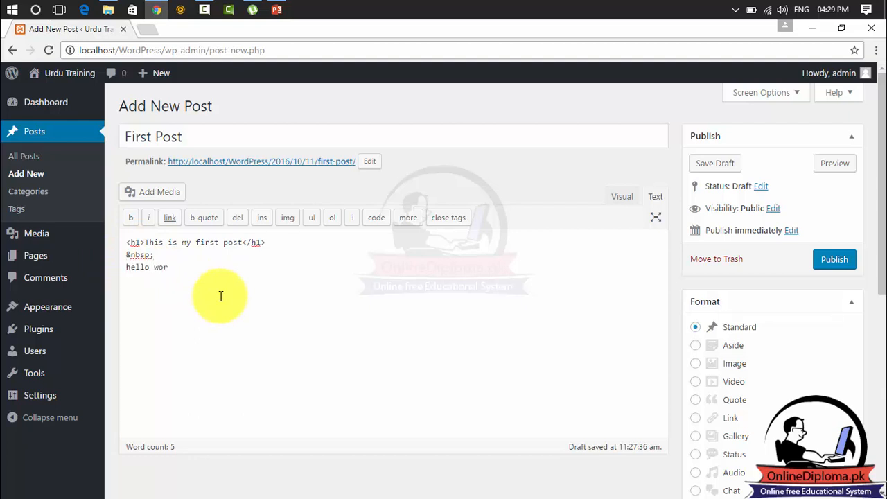
pyautogui.write('hello word')
pyautogui.press('BackSpace')
pyautogui.write('ld')
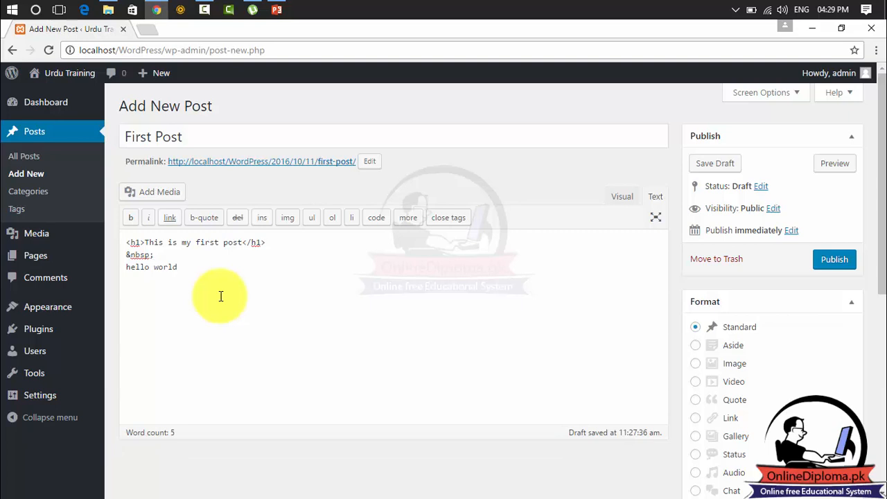
pyautogui.click(614, 198)
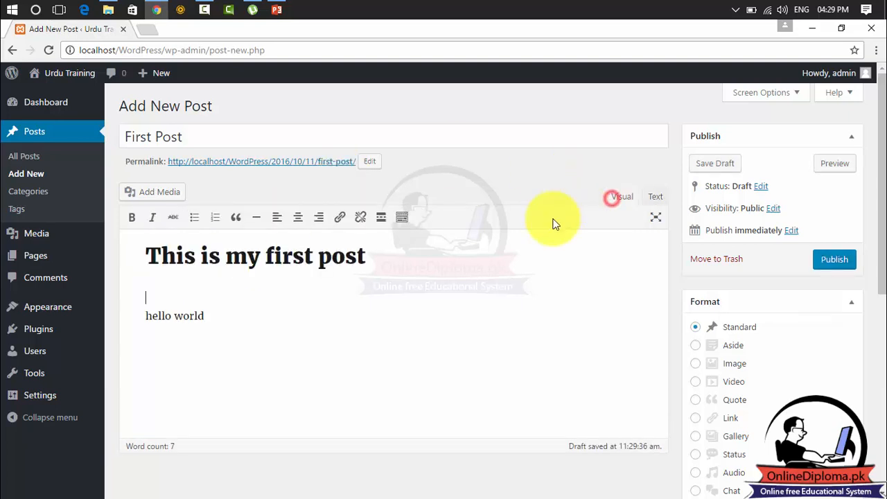
# Make the 'hello world' line bold and italic.
pyautogui.moveTo(208, 315); pyautogui.dragTo(130, 319)
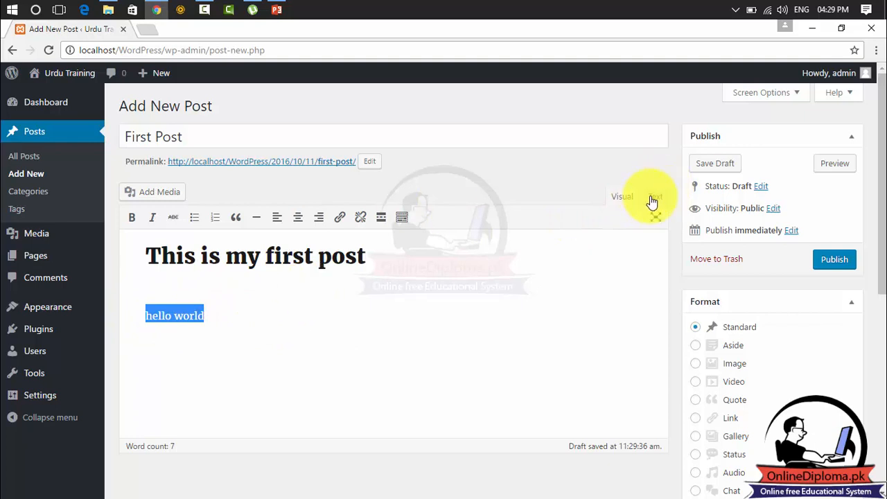
pyautogui.click(132, 217)
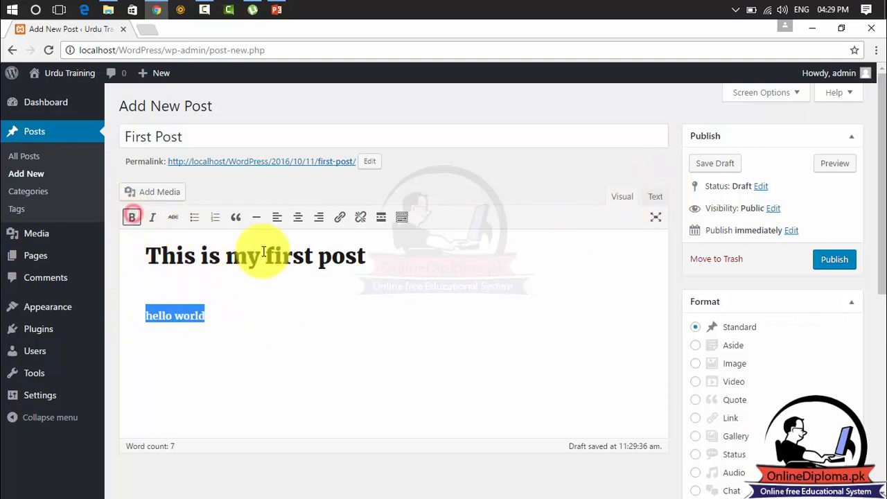
pyautogui.click(661, 202)
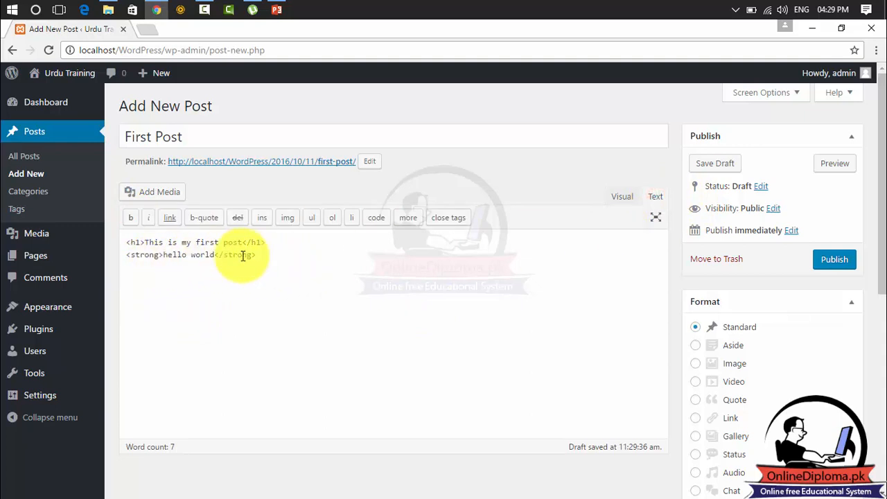
pyautogui.click(623, 201)
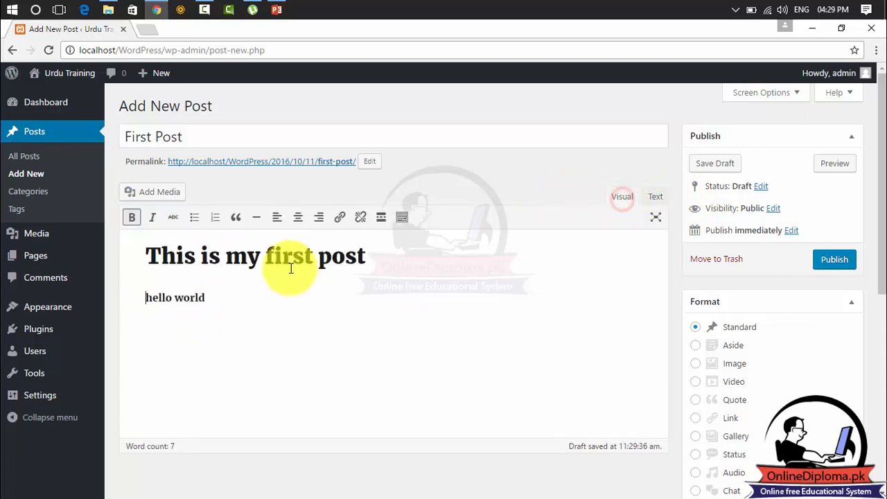
pyautogui.moveTo(205, 301); pyautogui.dragTo(89, 307)
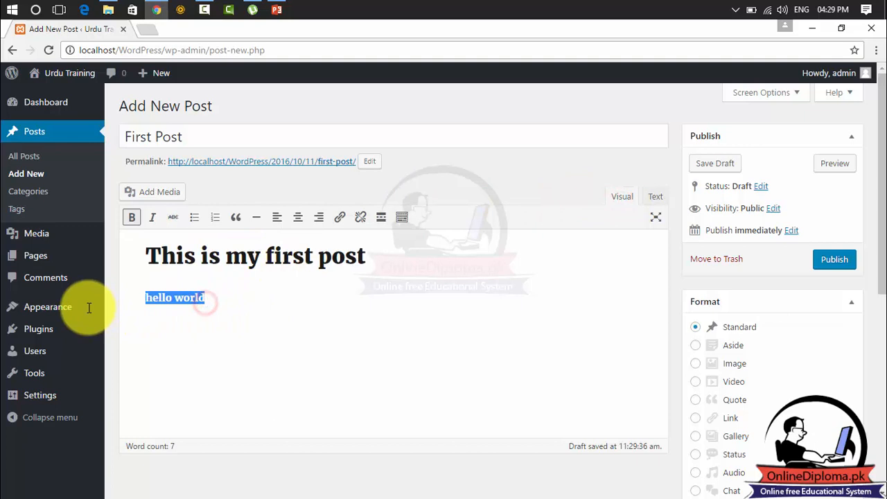
pyautogui.click(152, 219)
pyautogui.click(315, 295)
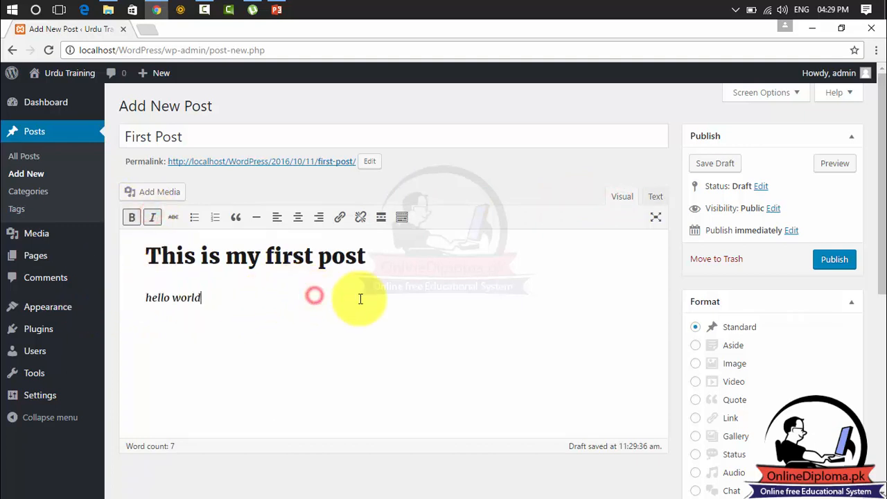
# Inspect the em and strong markup of 'hello world', then select all rendered post text.
pyautogui.click(654, 201)
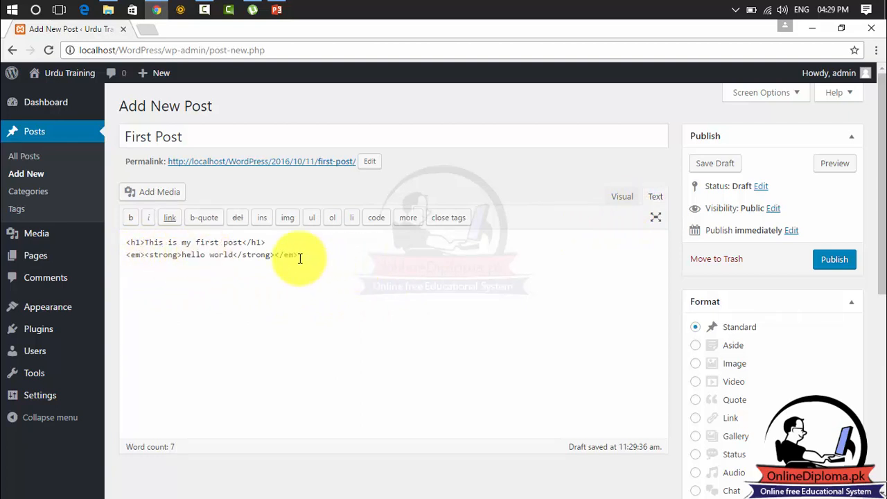
pyautogui.moveTo(288, 255); pyautogui.dragTo(121, 271)
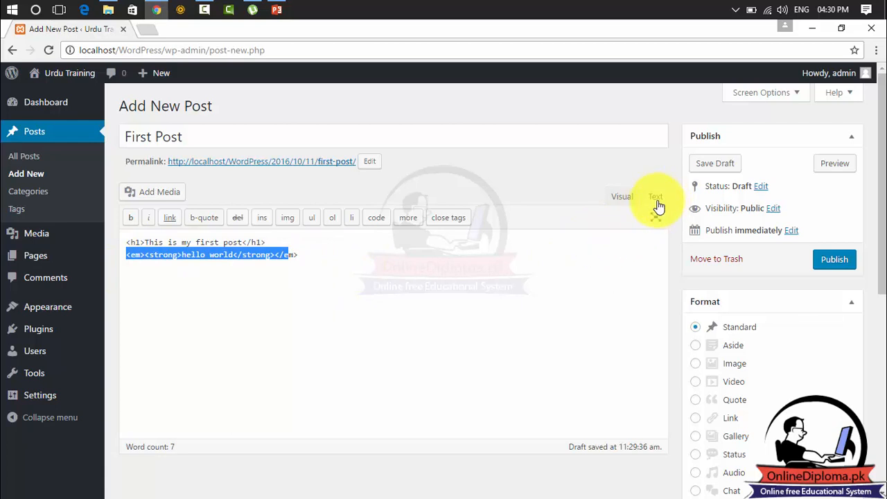
pyautogui.click(623, 199)
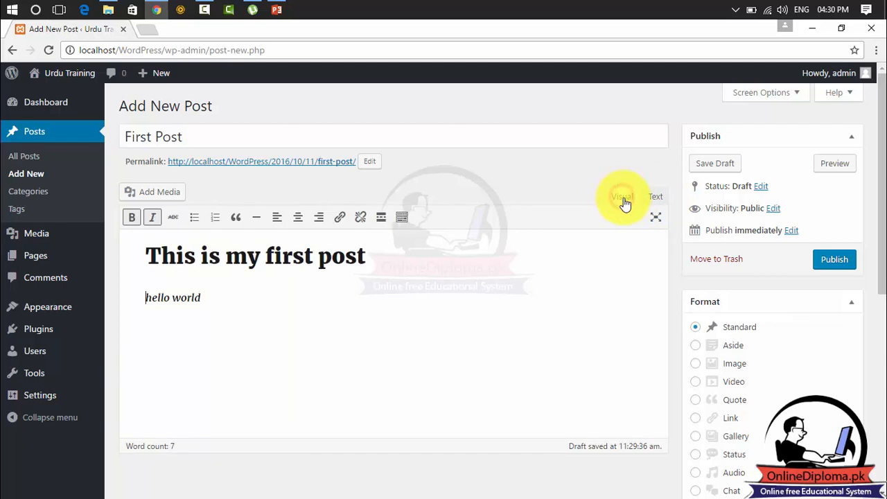
pyautogui.moveTo(201, 300); pyautogui.dragTo(140, 254)
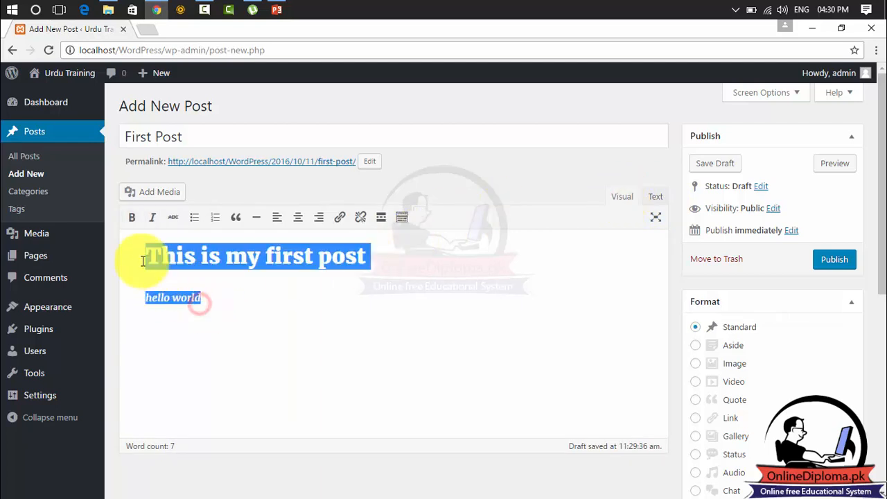
# Add 'apply' and 'orange' lines under 'hello world', deleting the unfinished banana line.
pyautogui.click(229, 297)
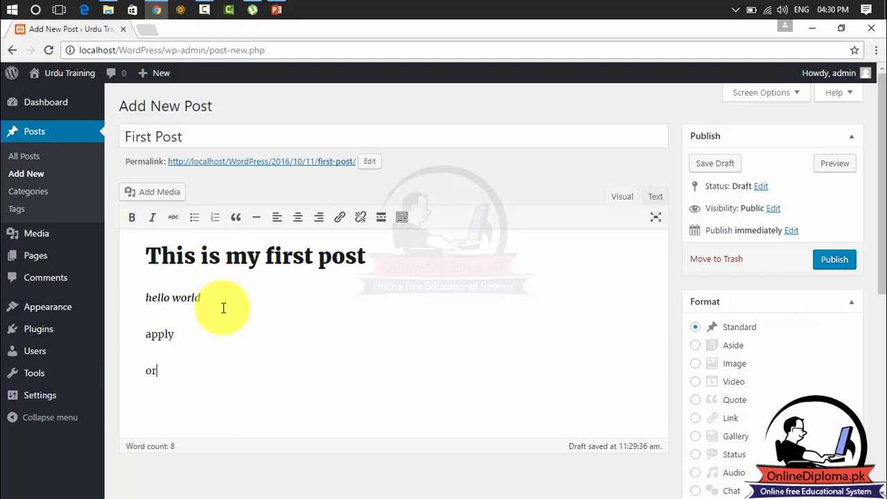
pyautogui.write('e')
pyautogui.press('Return')
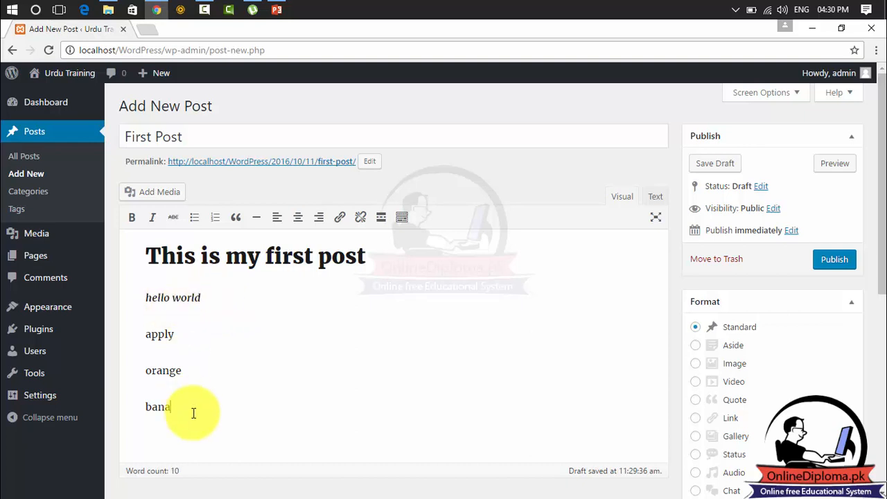
pyautogui.press('BackSpace')
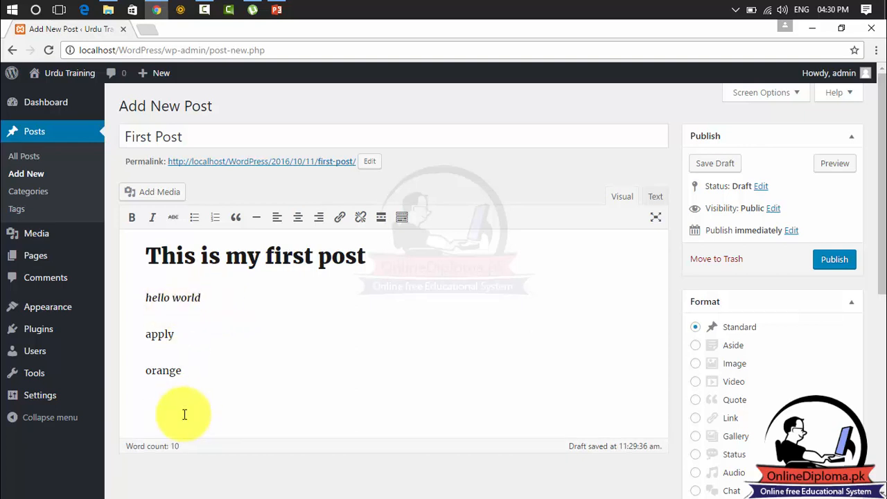
# Strip the bold and italic from 'hello world', then select all three lines.
pyautogui.moveTo(194, 375); pyautogui.dragTo(178, 372)
pyautogui.moveTo(164, 338); pyautogui.dragTo(143, 297)
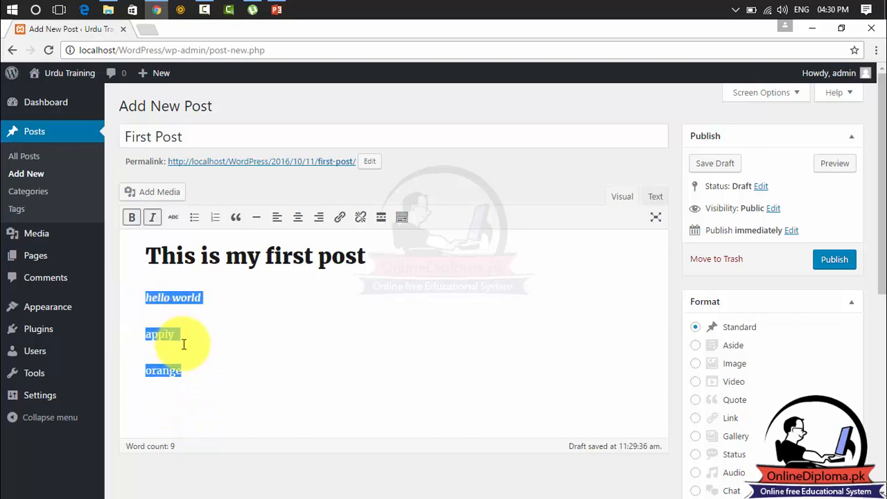
pyautogui.click(188, 321)
pyautogui.moveTo(198, 298); pyautogui.dragTo(125, 302)
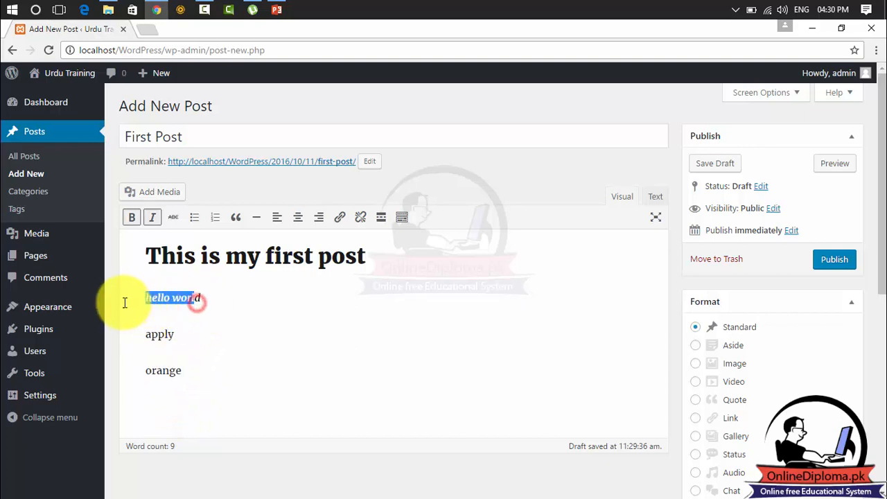
pyautogui.click(151, 213)
pyautogui.click(142, 219)
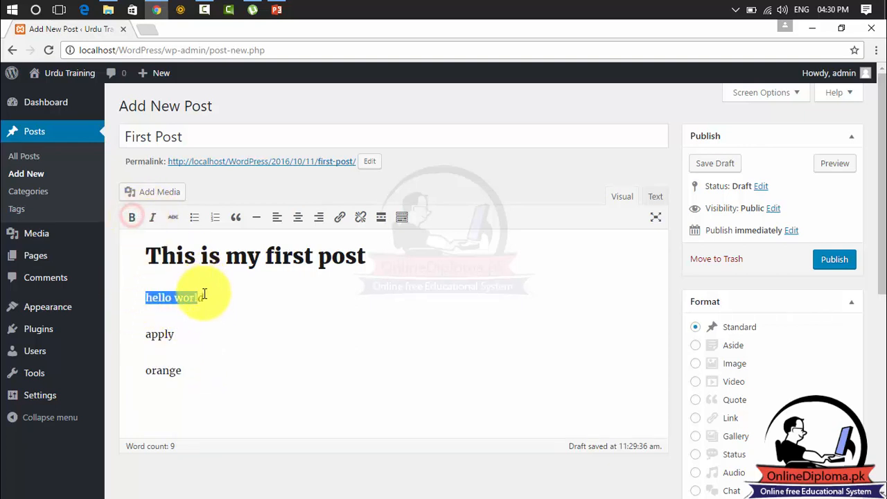
pyautogui.moveTo(204, 296); pyautogui.dragTo(111, 302)
pyautogui.click(154, 219)
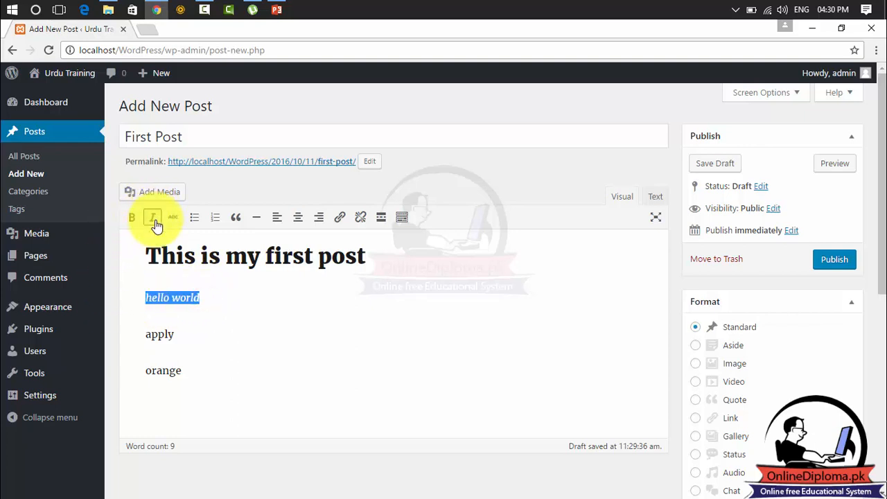
pyautogui.click(155, 219)
pyautogui.click(136, 218)
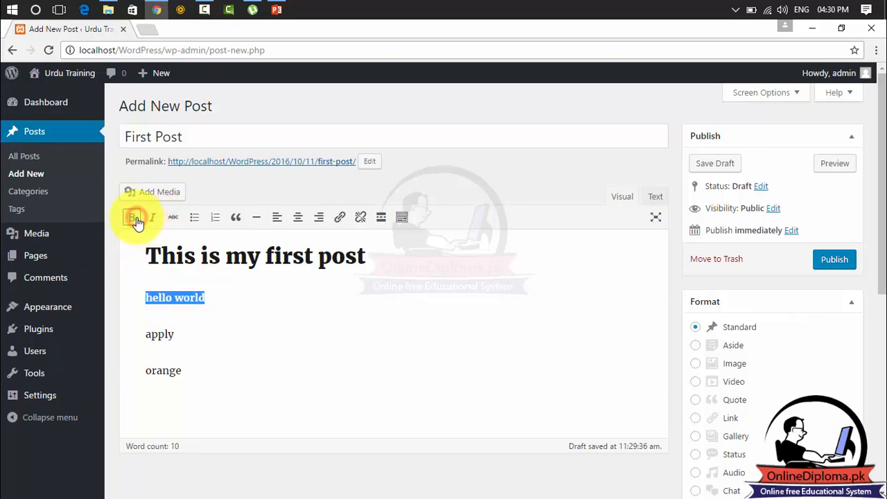
pyautogui.moveTo(192, 380); pyautogui.dragTo(138, 295)
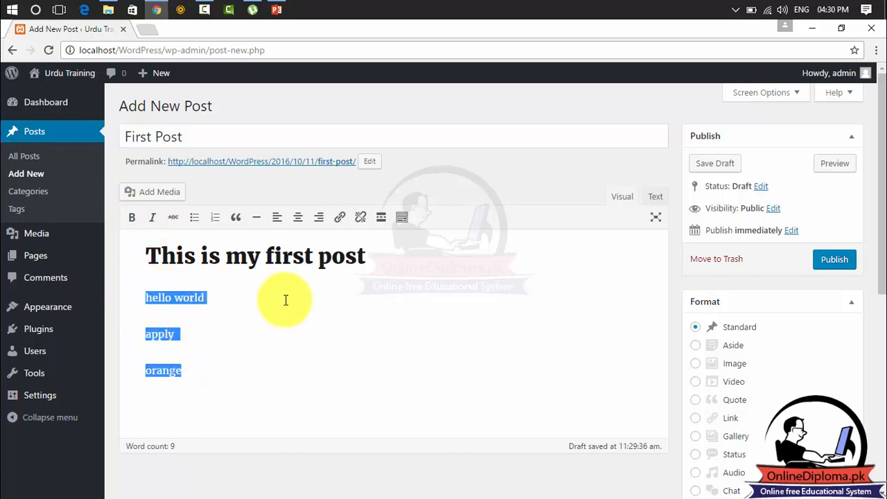
# Turn the three lines into a bulleted list and view its ul markup.
pyautogui.click(195, 219)
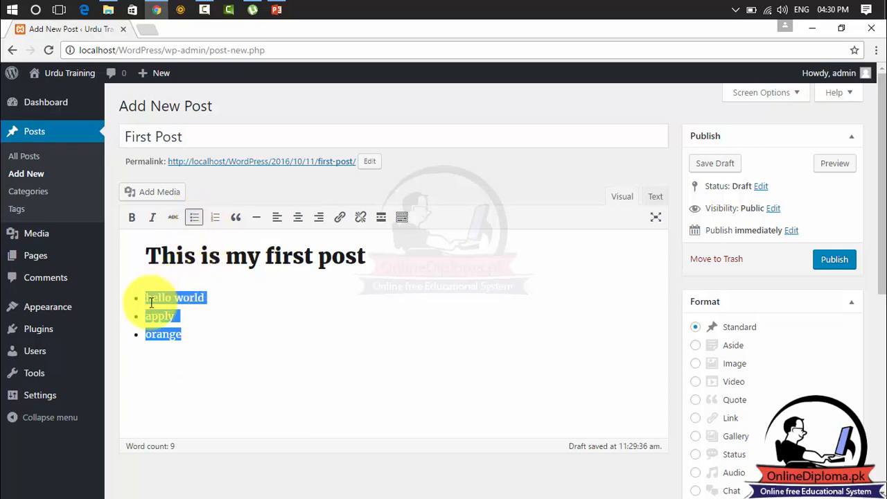
pyautogui.click(194, 343)
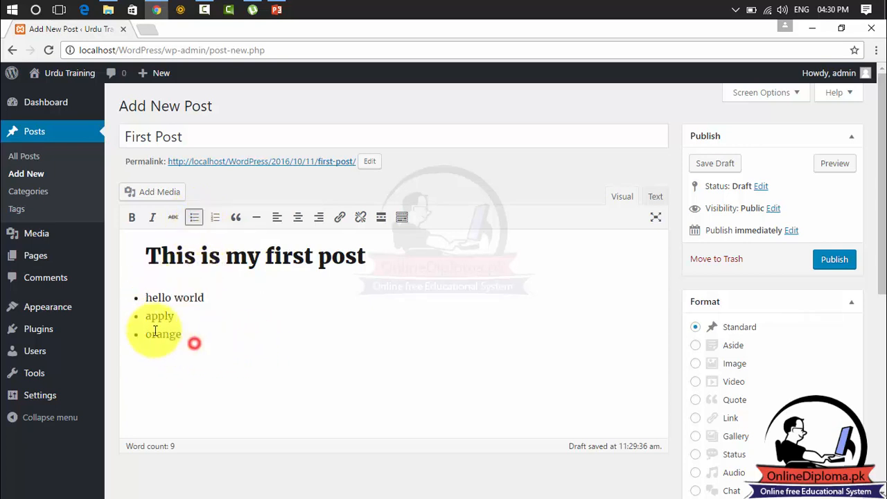
pyautogui.moveTo(155, 331); pyautogui.dragTo(134, 298)
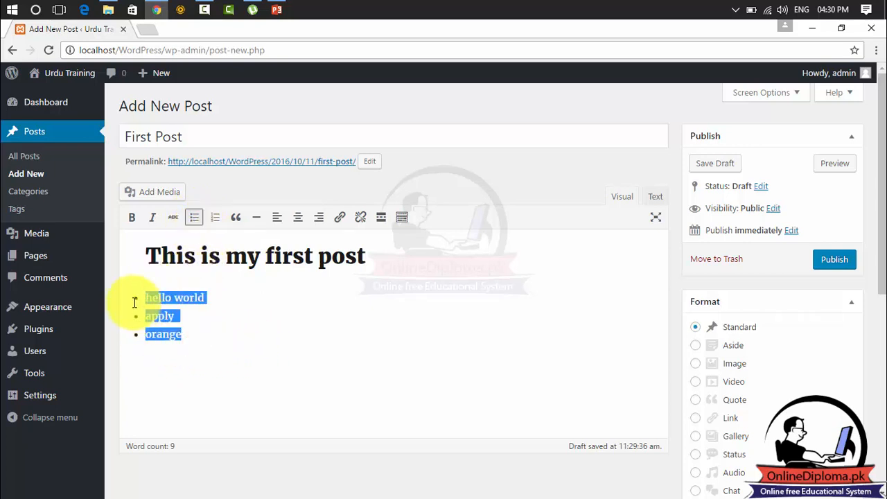
pyautogui.click(657, 200)
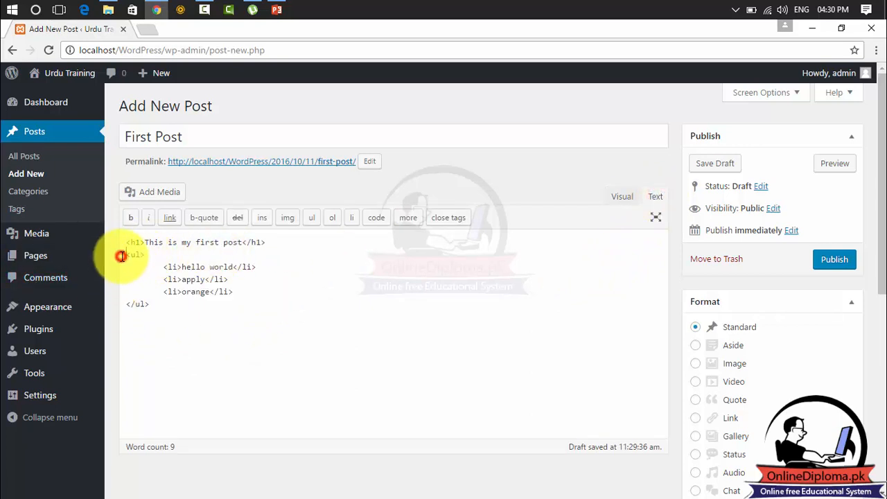
pyautogui.moveTo(122, 256); pyautogui.dragTo(200, 312)
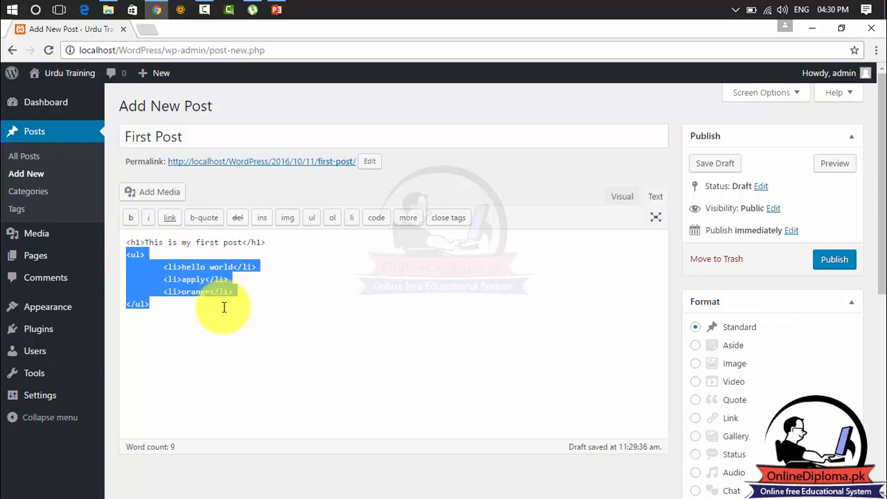
# Switch the three items to a numbered list and view its ol/li markup.
pyautogui.click(623, 199)
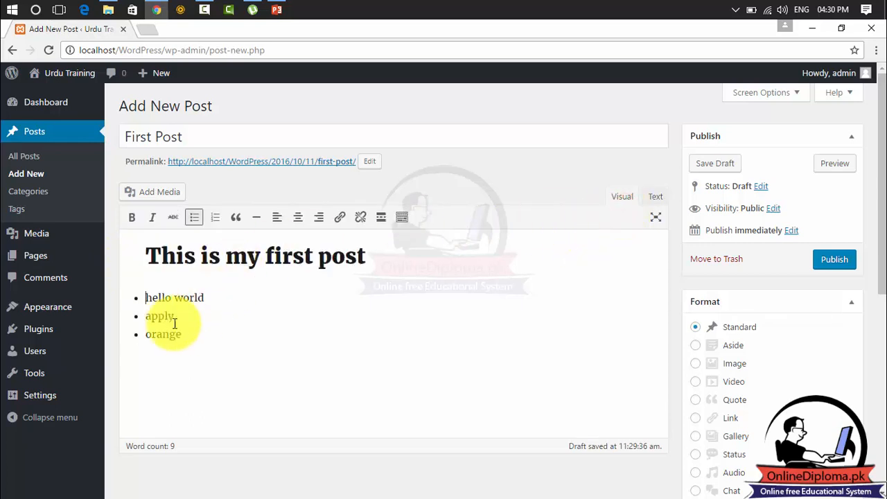
pyautogui.moveTo(183, 335); pyautogui.dragTo(143, 277)
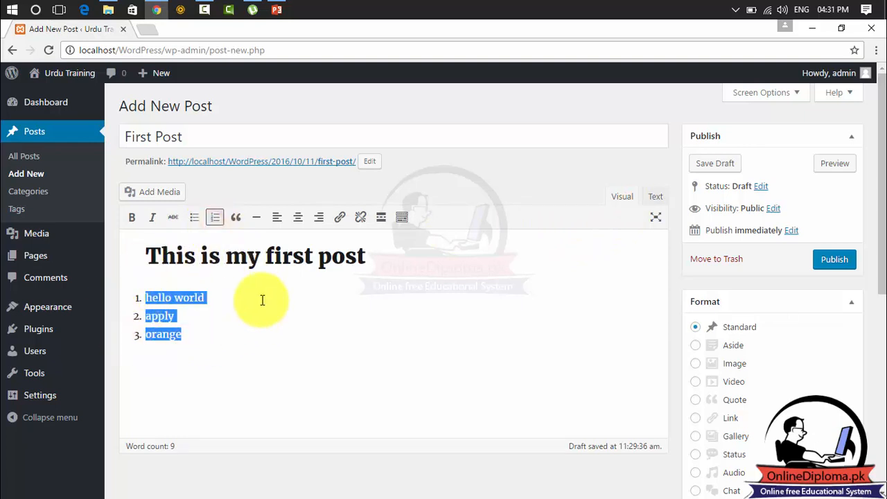
pyautogui.click(654, 198)
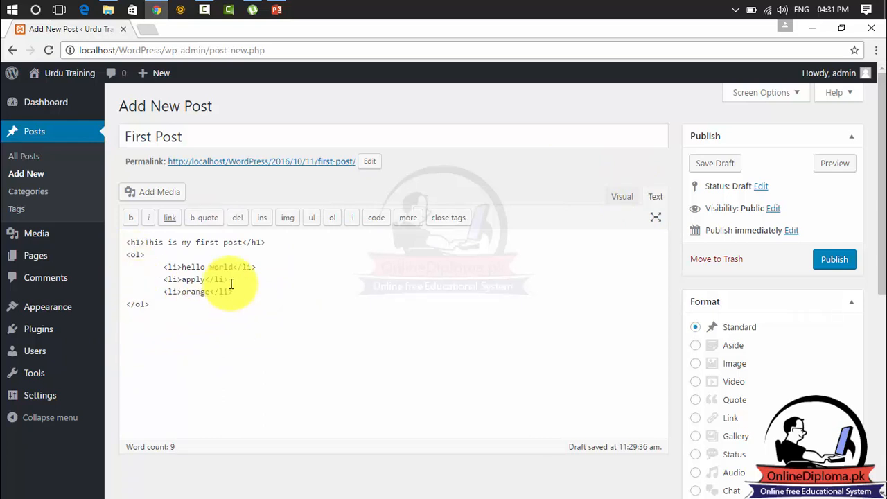
# Show the heading and numbered list in Visual view with distraction-free writing on.
pyautogui.click(628, 198)
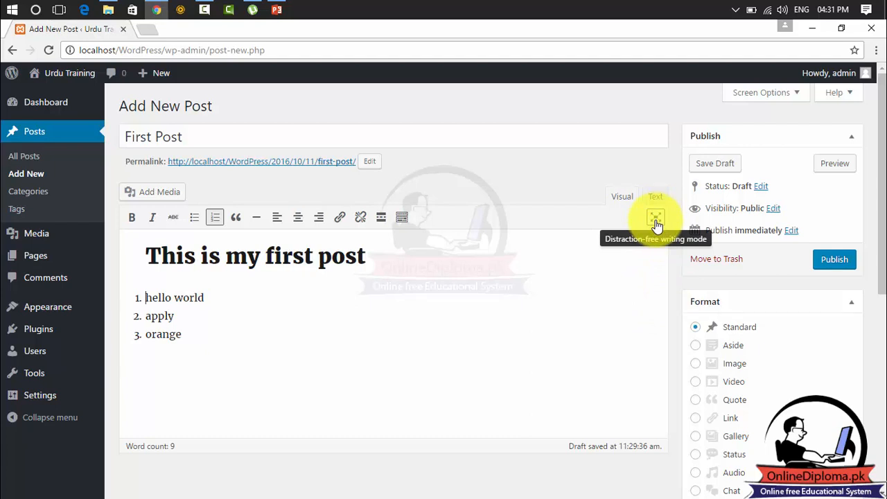
pyautogui.click(656, 219)
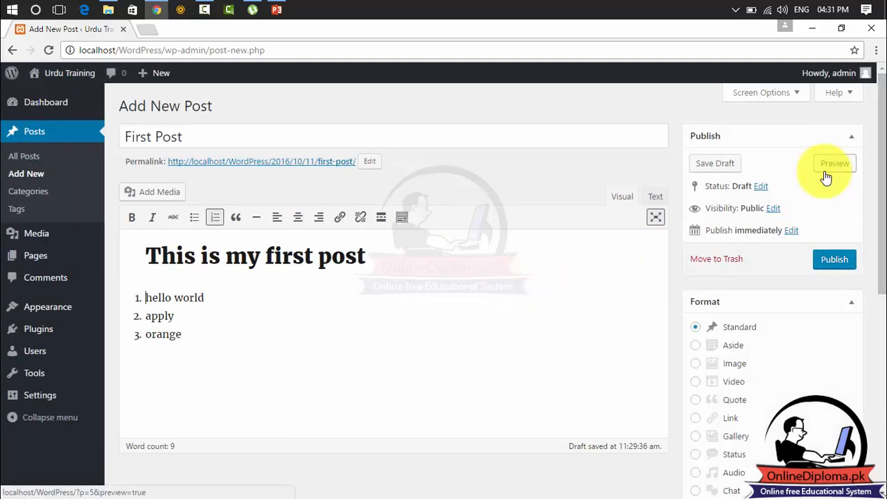
# Toggle distraction-free writing off, on and off again, then preview First Post in a new tab.
pyautogui.click(656, 217)
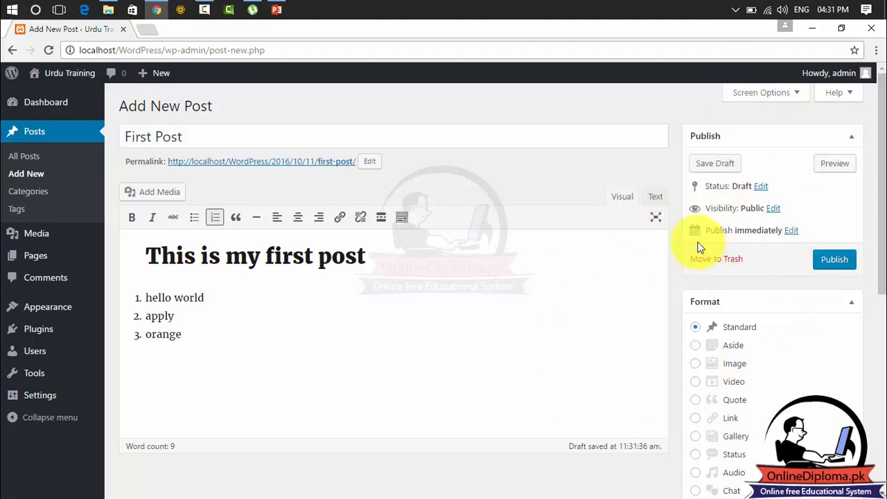
pyautogui.click(654, 219)
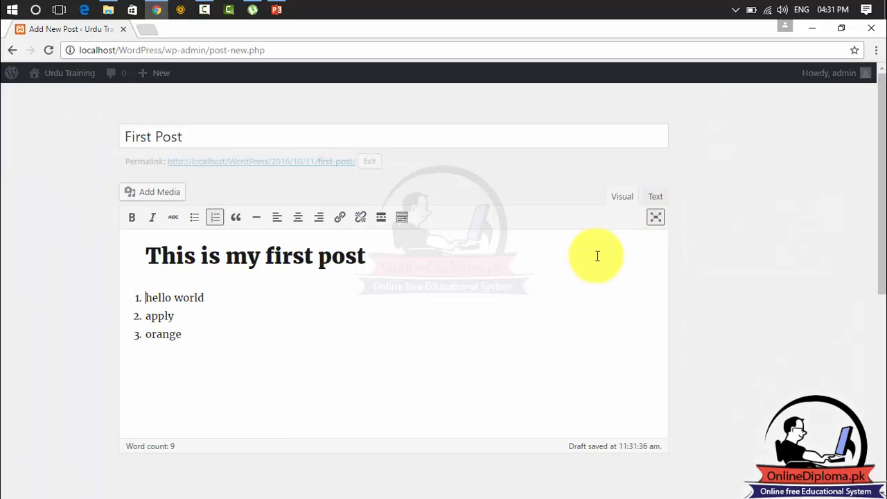
pyautogui.click(657, 219)
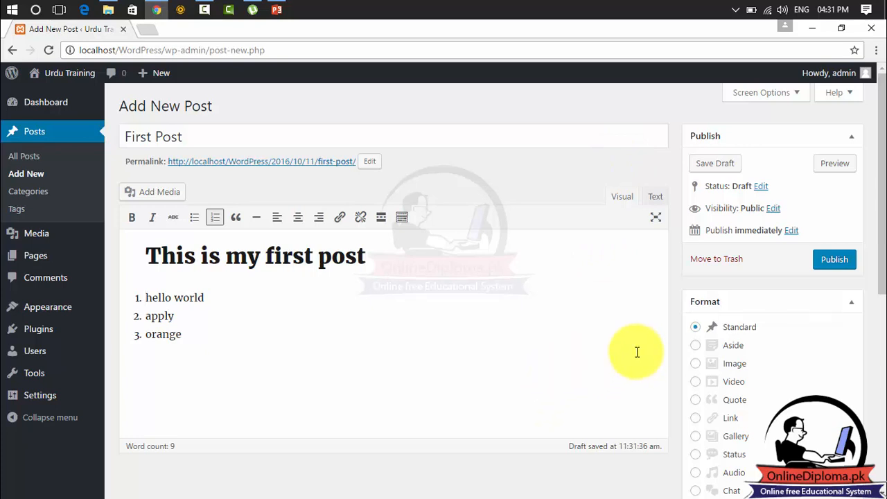
pyautogui.click(836, 166)
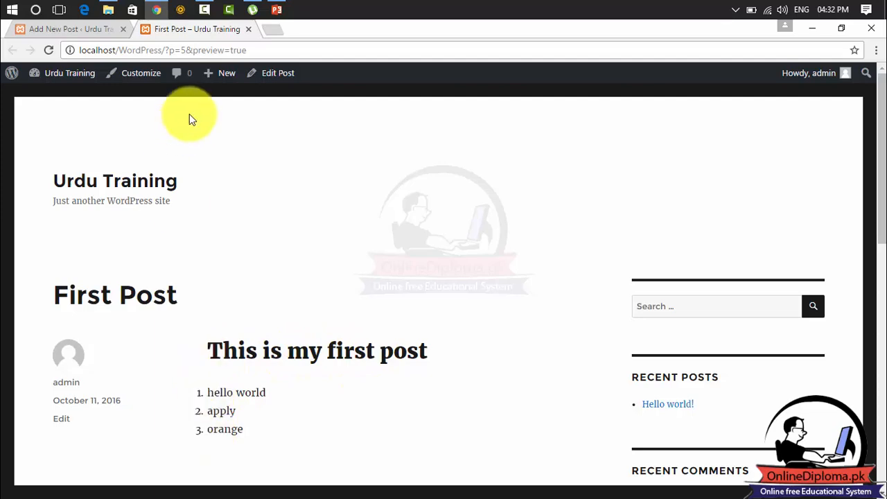
# Switch back to the Add New Post editor and close the First Post preview tab.
pyautogui.click(76, 29)
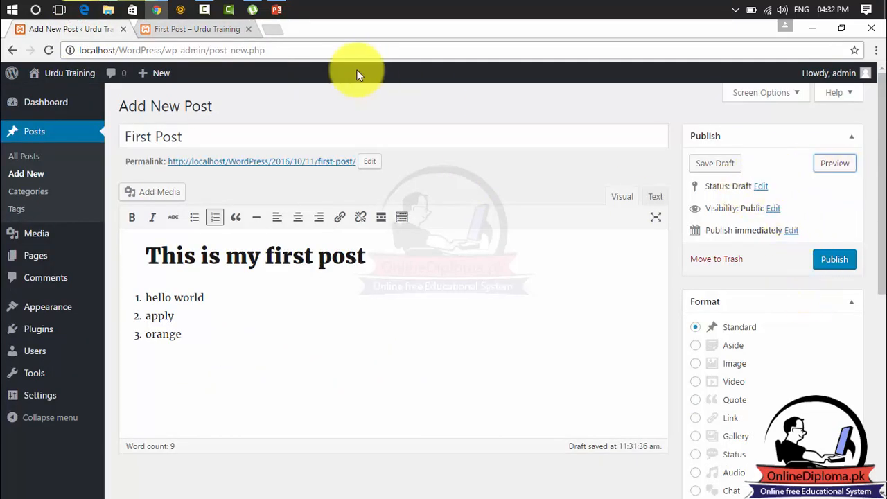
pyautogui.click(250, 30)
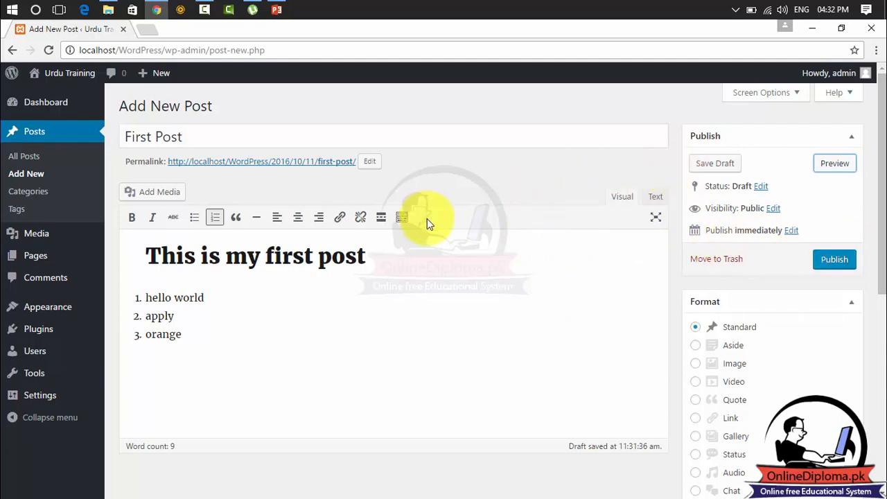
# Stay on the editor instead of leaving for Categories, and publish First Post.
pyautogui.click(32, 193)
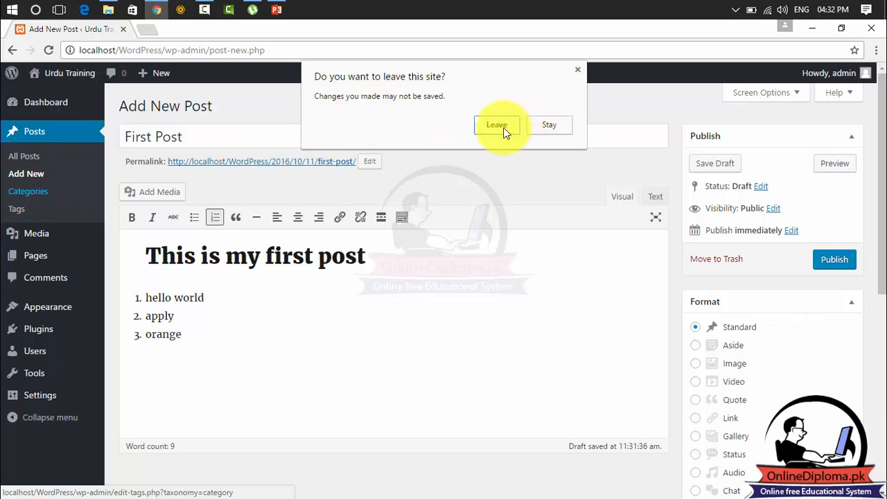
pyautogui.click(579, 71)
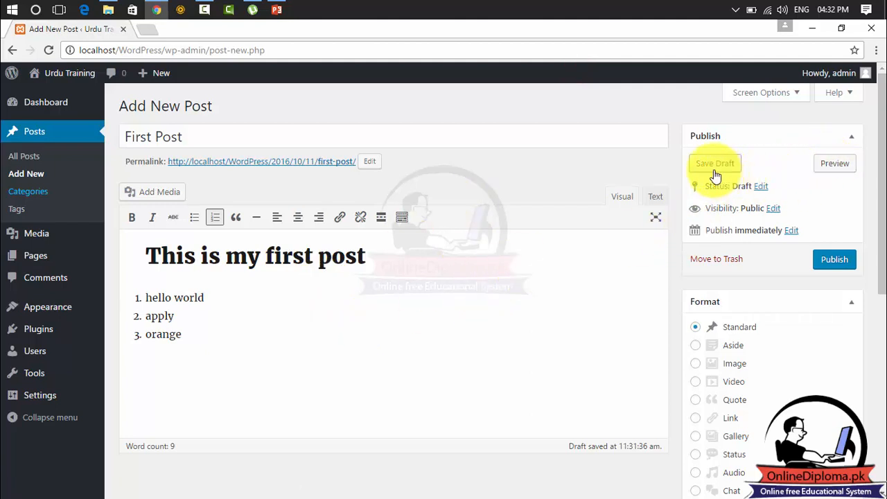
pyautogui.click(830, 261)
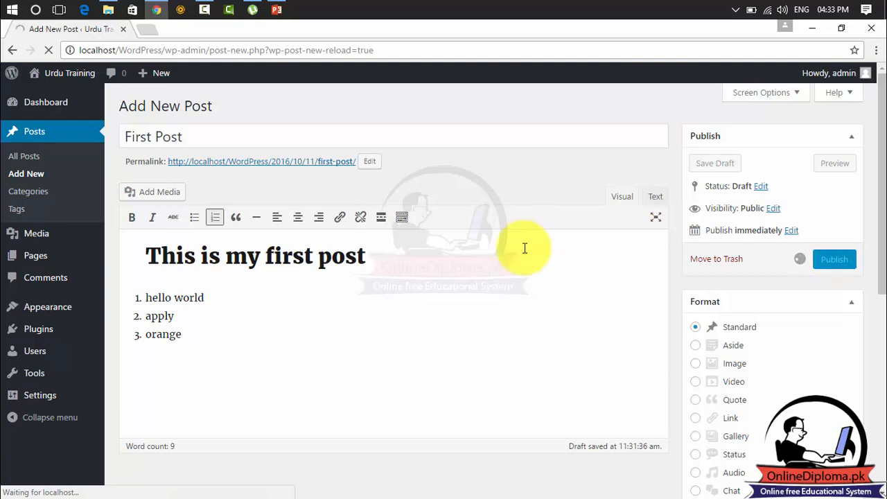
pyautogui.moveTo(60, 74)
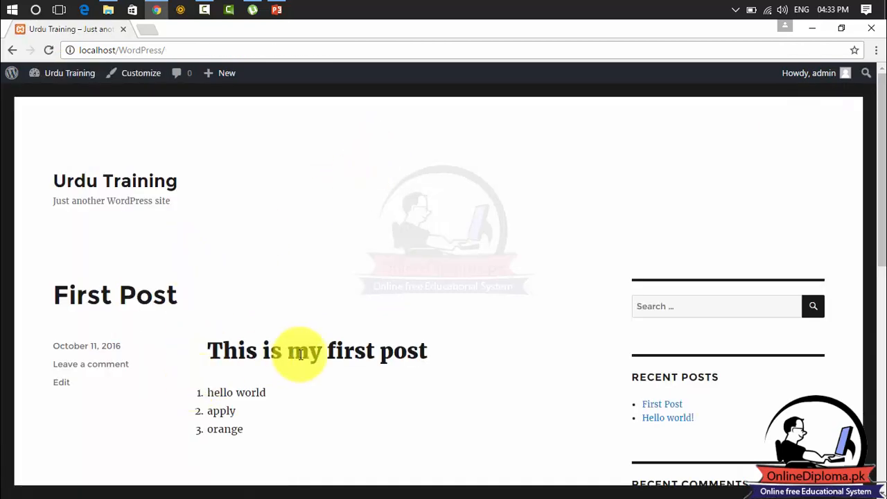
# Go from the Dashboard to the Posts list showing First Post and Hello world!
pyautogui.click(40, 75)
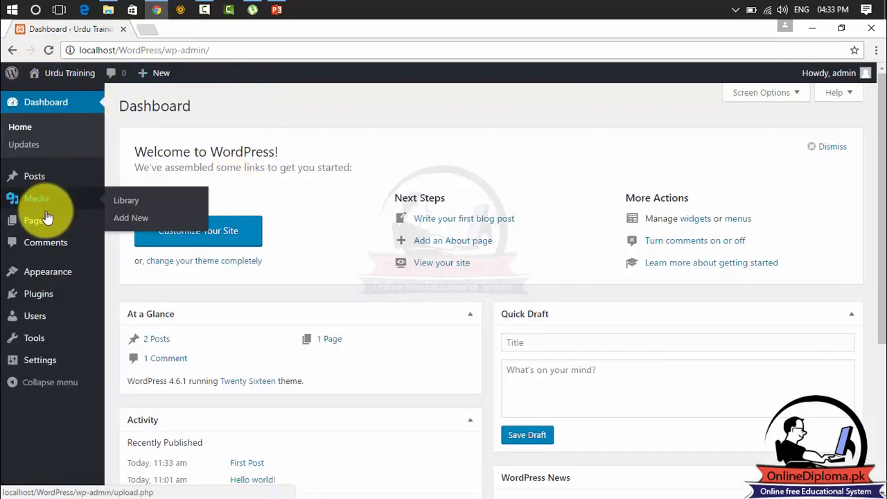
pyautogui.click(46, 183)
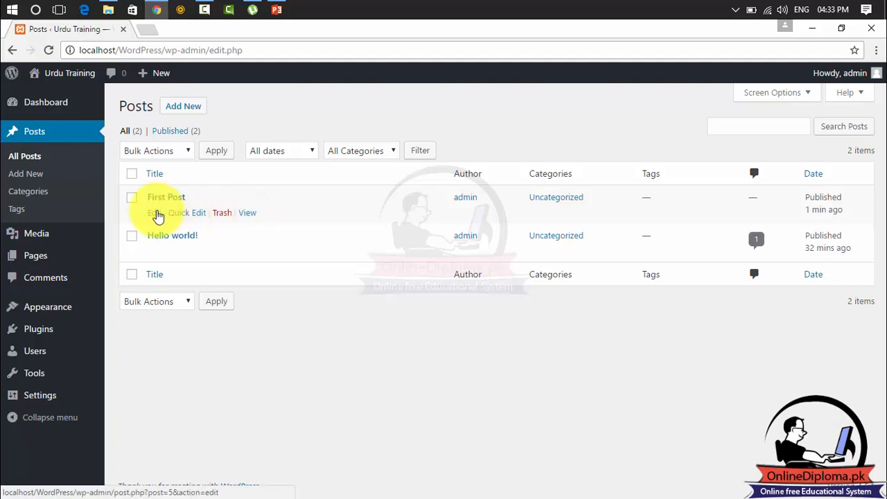
# Add a 'hello' line outside the numbered list after 'orange', update First Post, and start a new post.
pyautogui.click(154, 213)
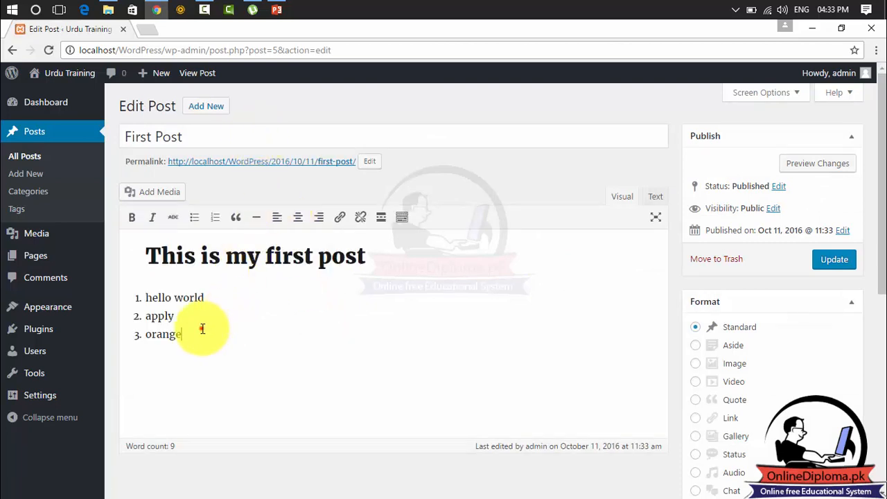
pyautogui.click(200, 330)
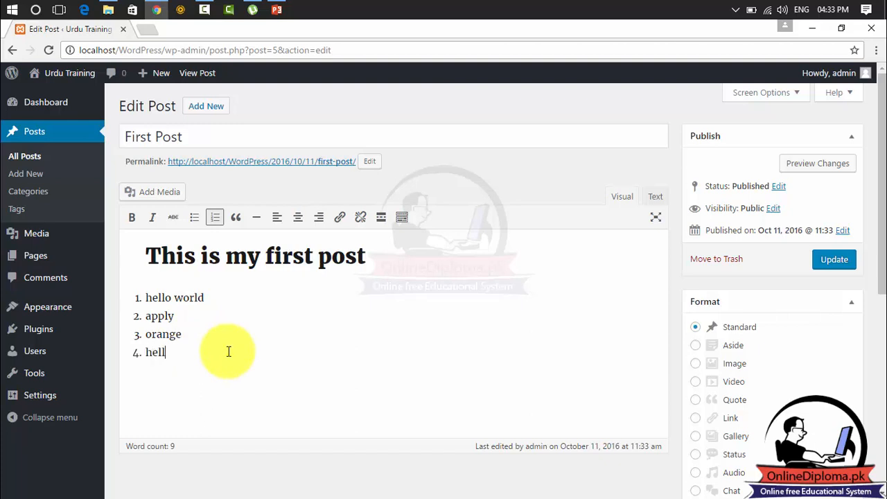
pyautogui.moveTo(194, 351); pyautogui.dragTo(70, 370)
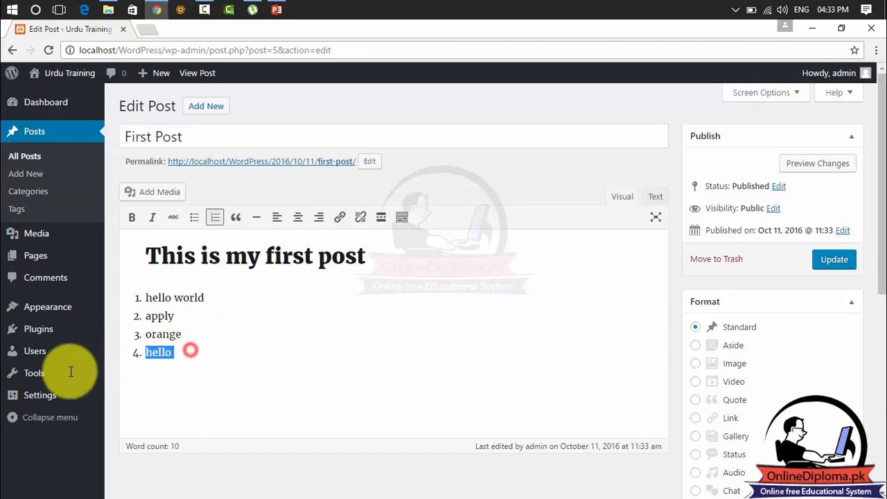
pyautogui.click(211, 217)
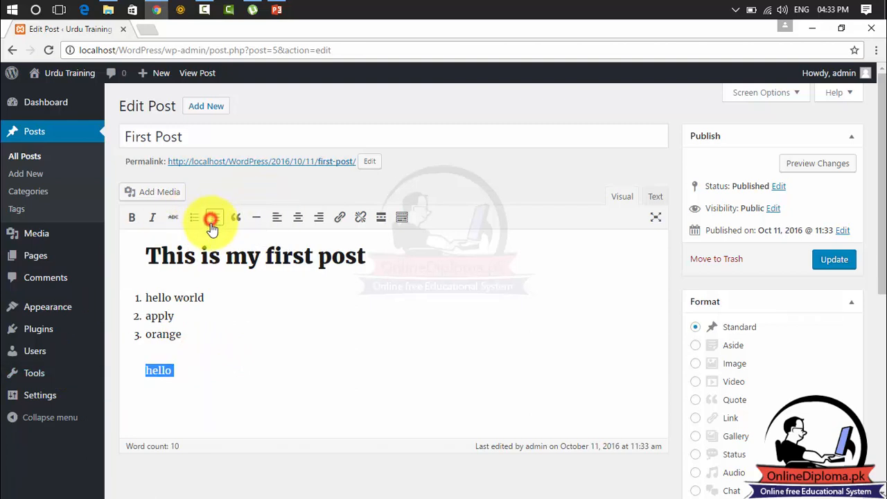
pyautogui.click(173, 394)
pyautogui.moveTo(179, 372); pyautogui.dragTo(125, 377)
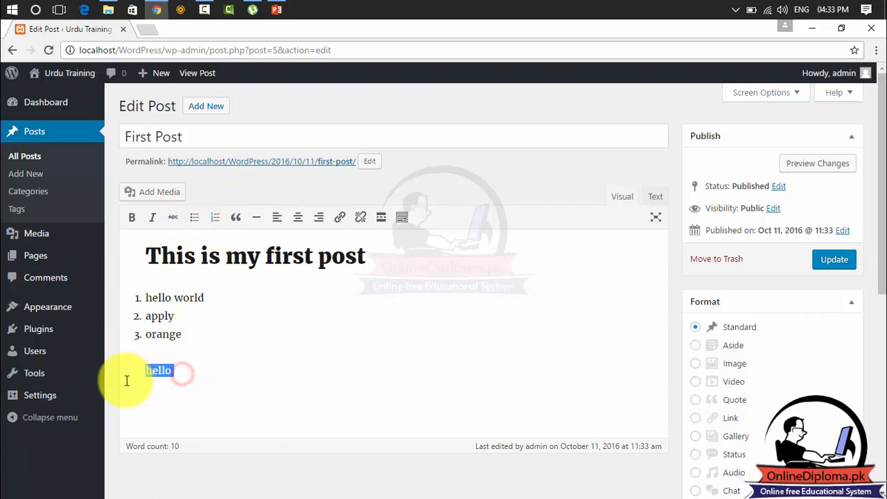
pyautogui.click(832, 261)
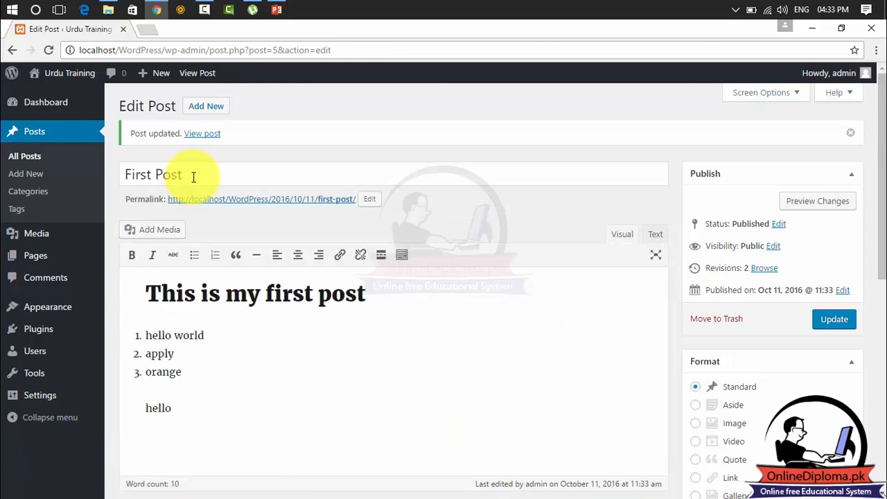
pyautogui.click(33, 179)
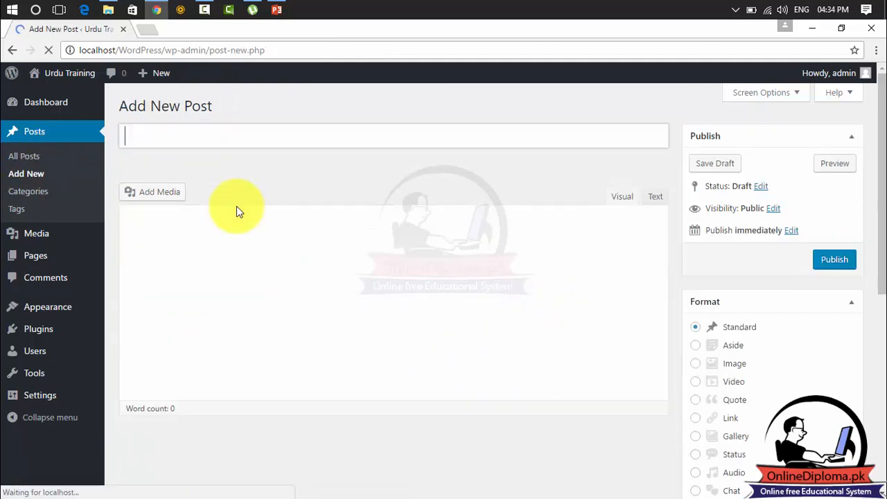
# Save a draft titled 'hello' with body text 'hello', then go to All Posts.
pyautogui.click(203, 138)
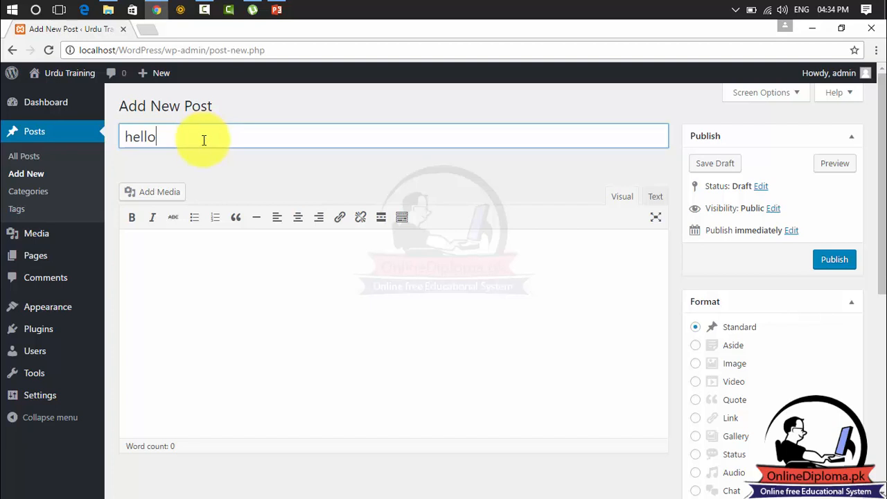
pyautogui.click(173, 267)
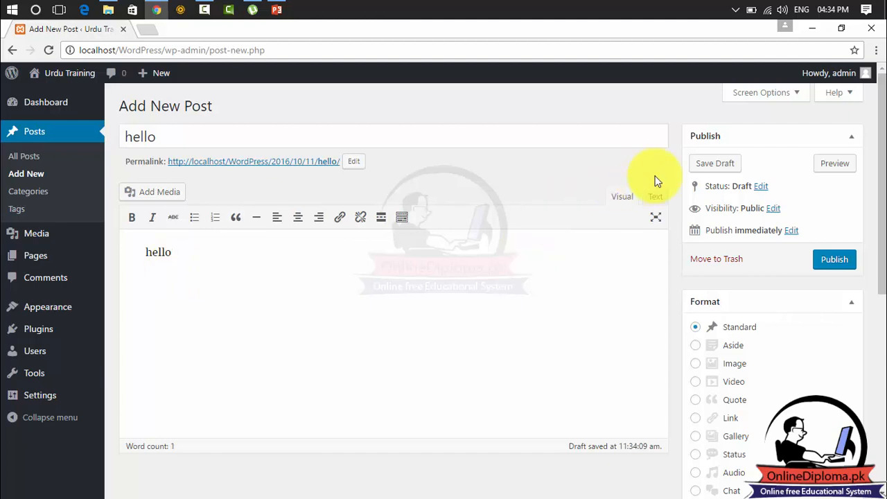
pyautogui.click(716, 167)
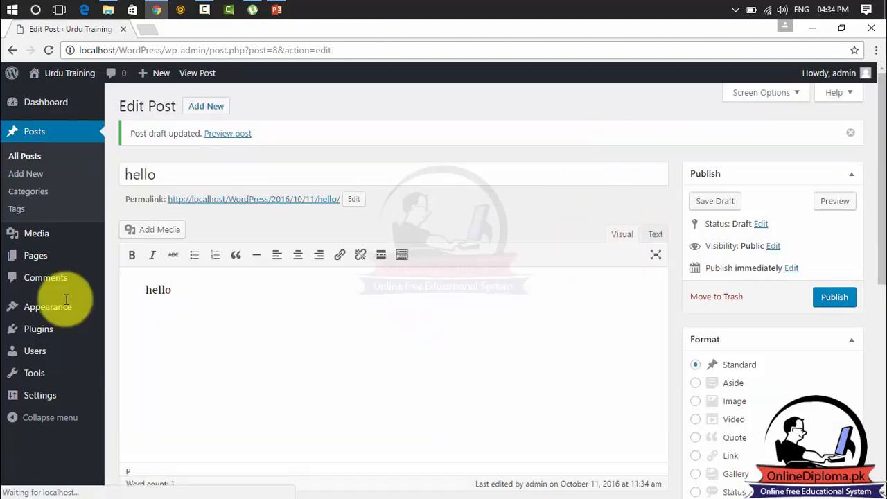
pyautogui.click(21, 158)
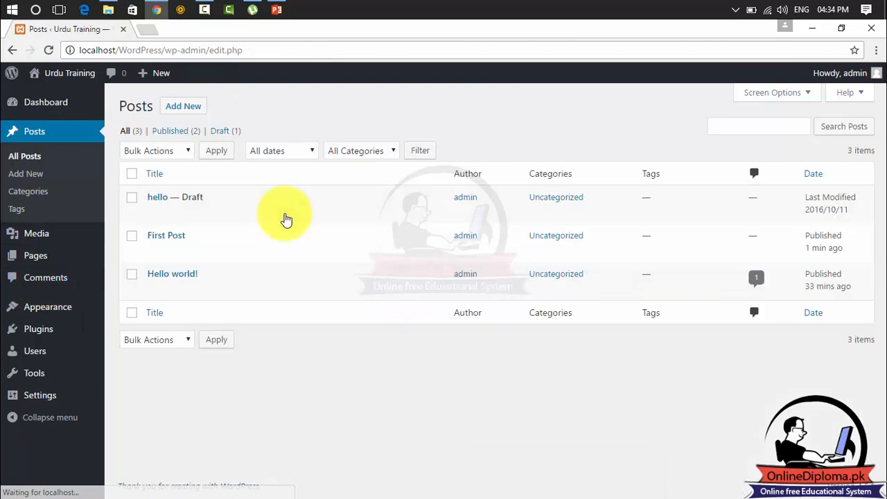
pyautogui.moveTo(284, 218)
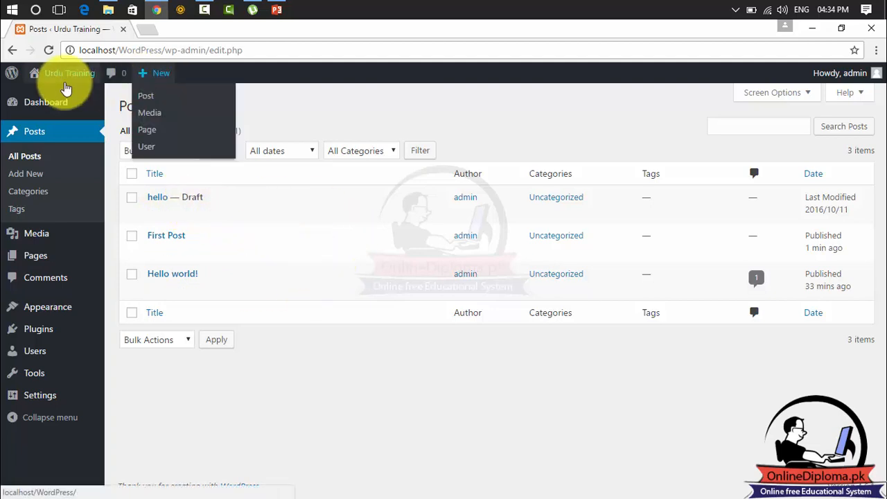
# Check First Post's new 'hello' line on the live site, then return to the Dashboard.
pyautogui.moveTo(63, 82)
pyautogui.click(58, 97)
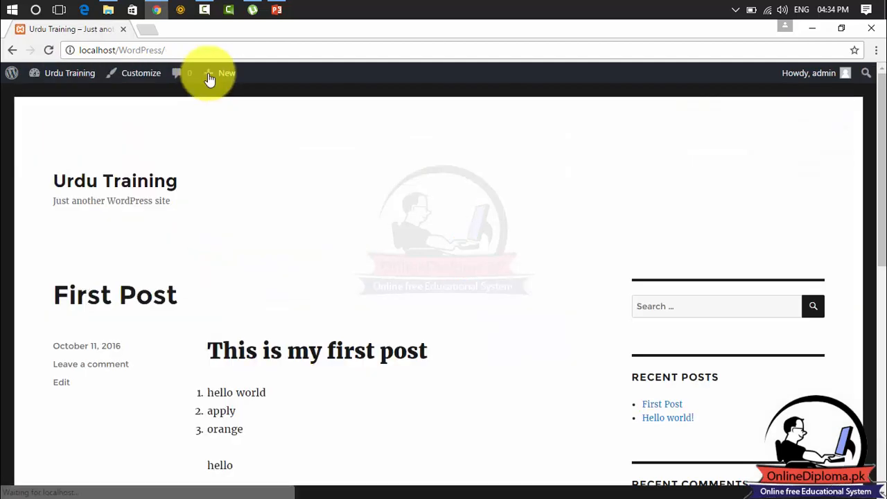
pyautogui.moveTo(880, 124); pyautogui.dragTo(884, 215)
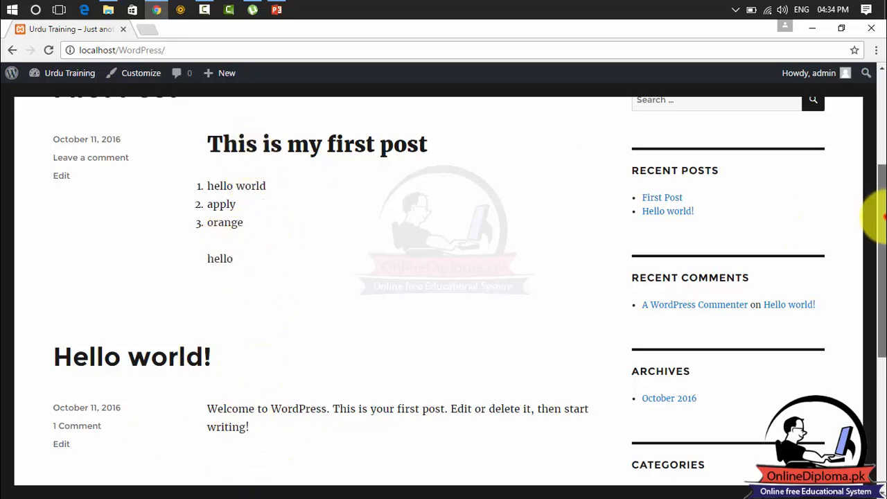
pyautogui.moveTo(880, 215); pyautogui.dragTo(880, 172)
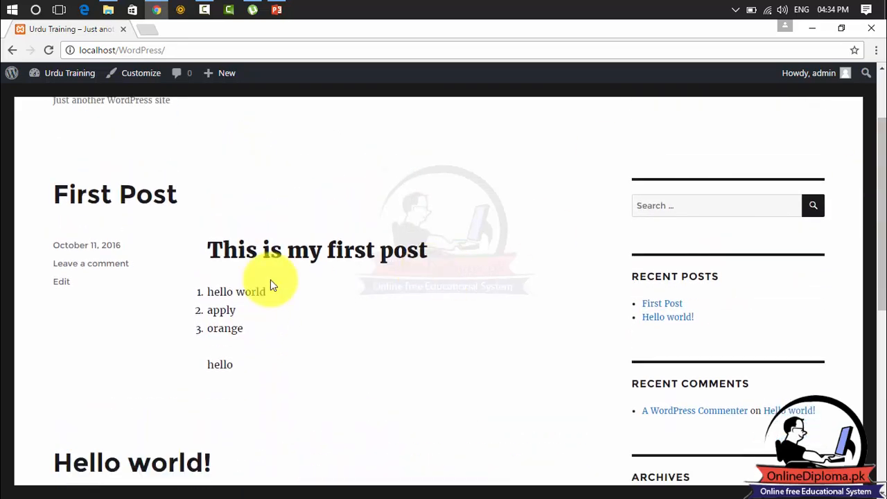
pyautogui.moveTo(157, 10)
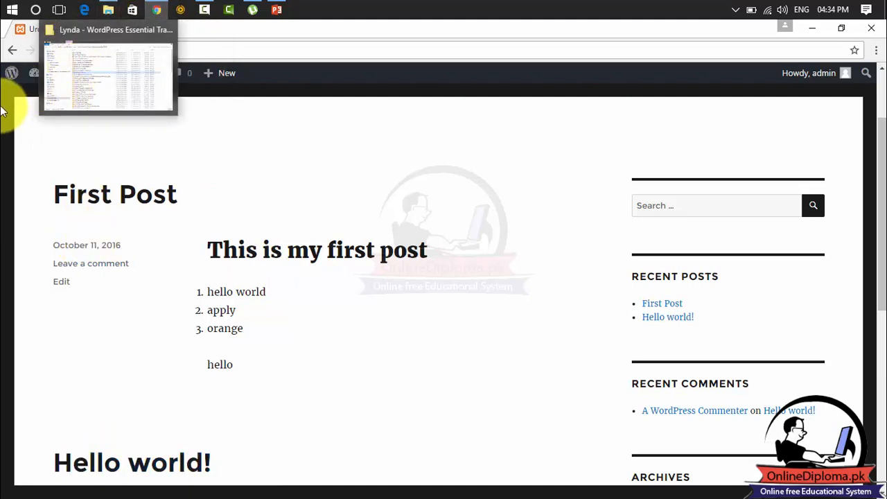
pyautogui.click(78, 76)
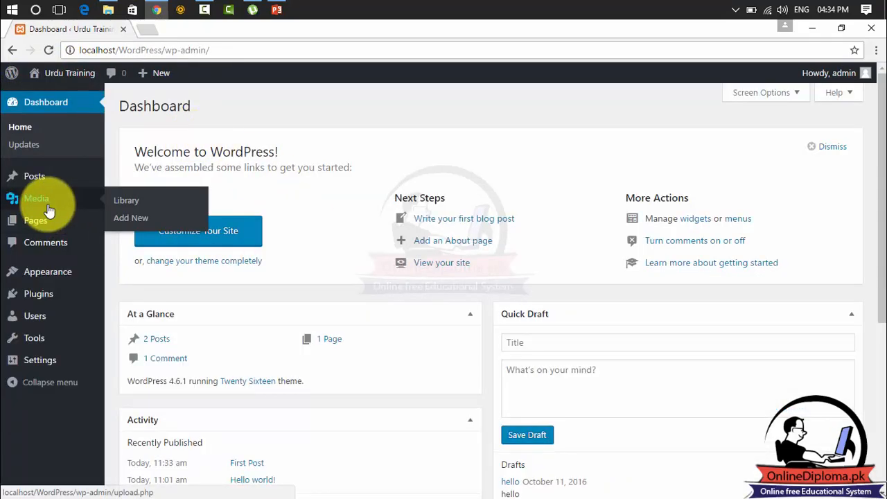
# In the Posts list, tick the 'hello' draft and close the bulk actions menu unchanged.
pyautogui.click(43, 187)
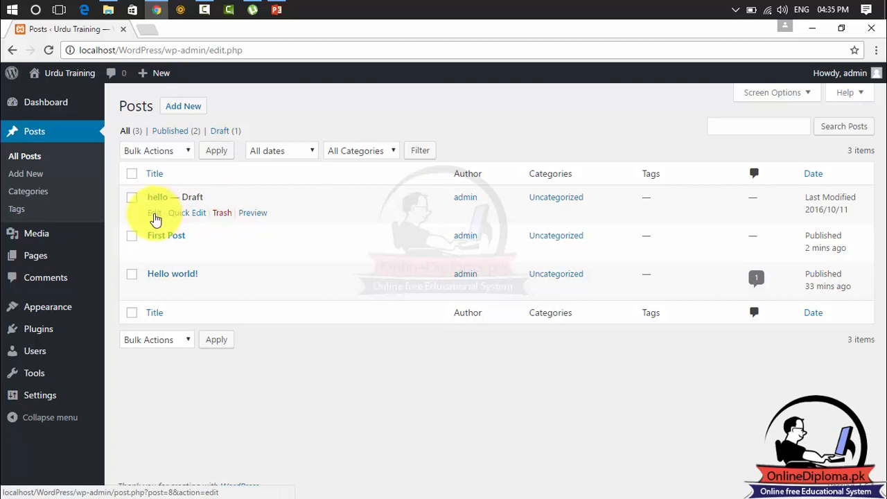
pyautogui.click(132, 198)
pyautogui.click(189, 151)
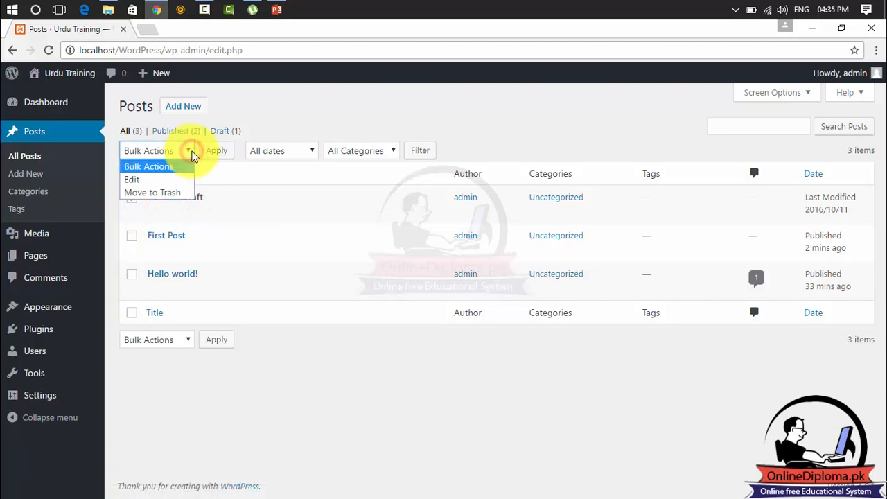
pyautogui.click(191, 151)
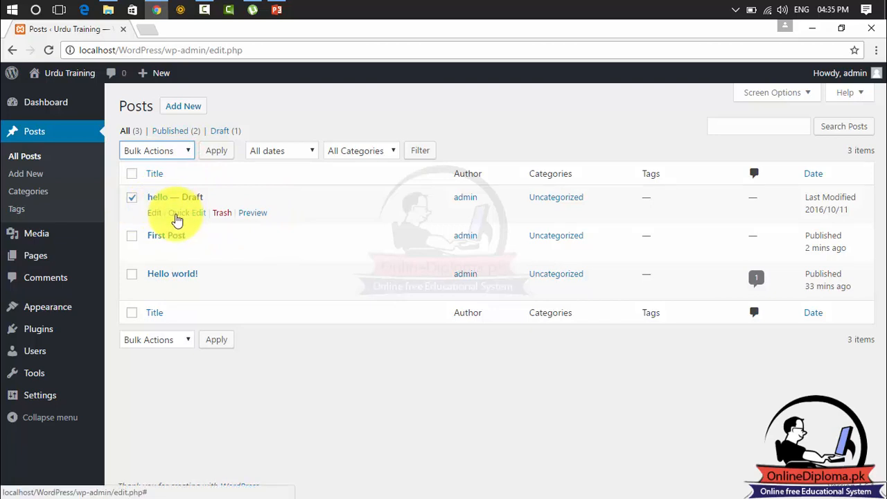
# Publish the 'hello' post and view it on the public site.
pyautogui.click(155, 220)
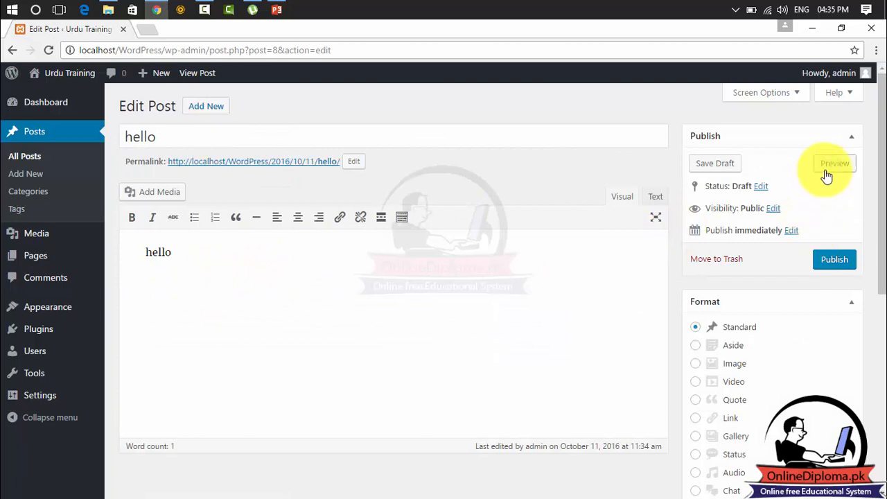
pyautogui.click(830, 261)
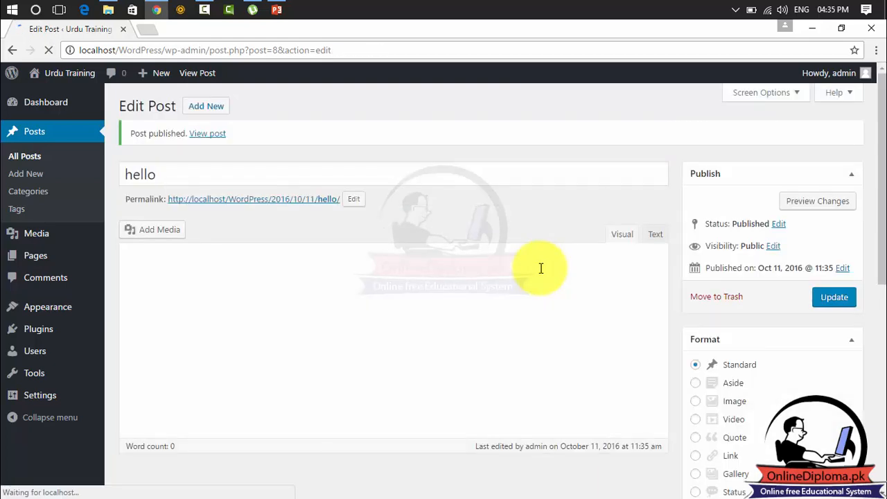
pyautogui.click(80, 77)
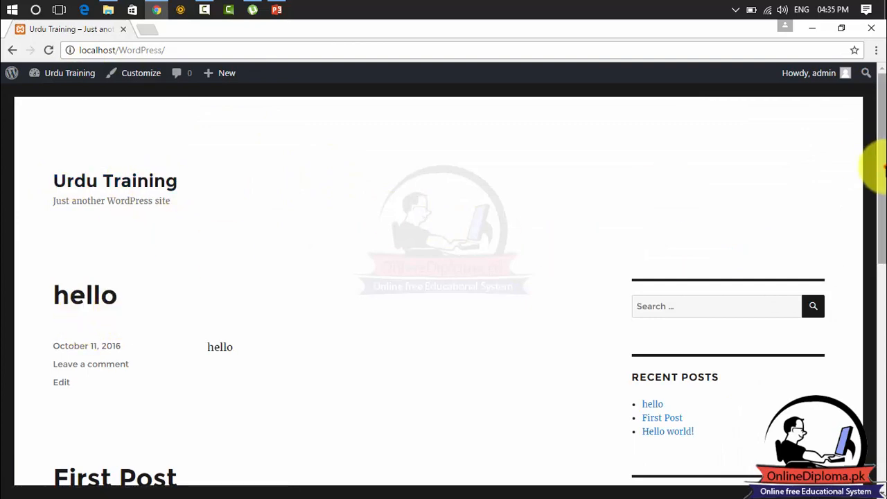
# Scroll the live site's posts, highlight the 'hello' body text, then go back to the Dashboard.
pyautogui.moveTo(879, 168); pyautogui.dragTo(878, 291)
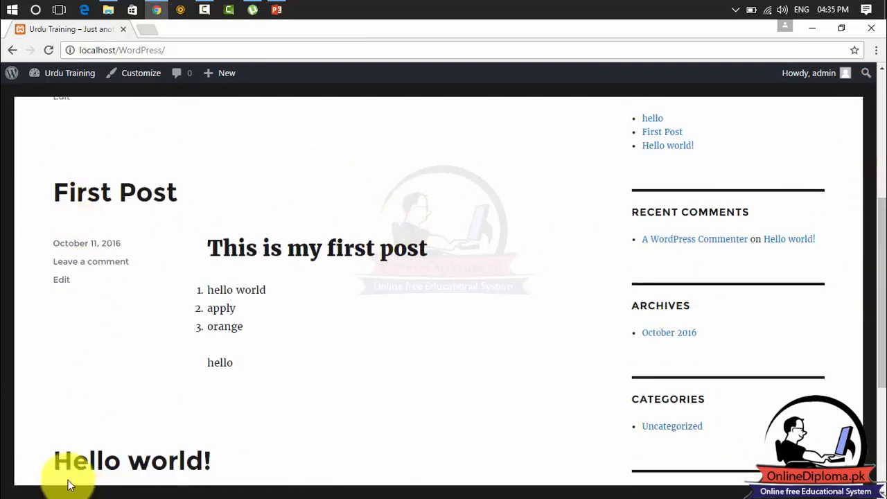
pyautogui.moveTo(879, 254); pyautogui.dragTo(876, 167)
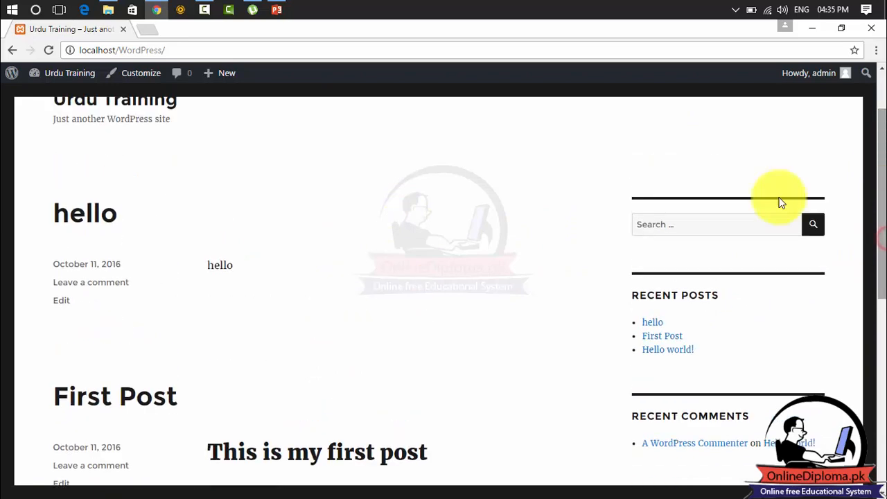
pyautogui.moveTo(225, 265); pyautogui.dragTo(183, 269)
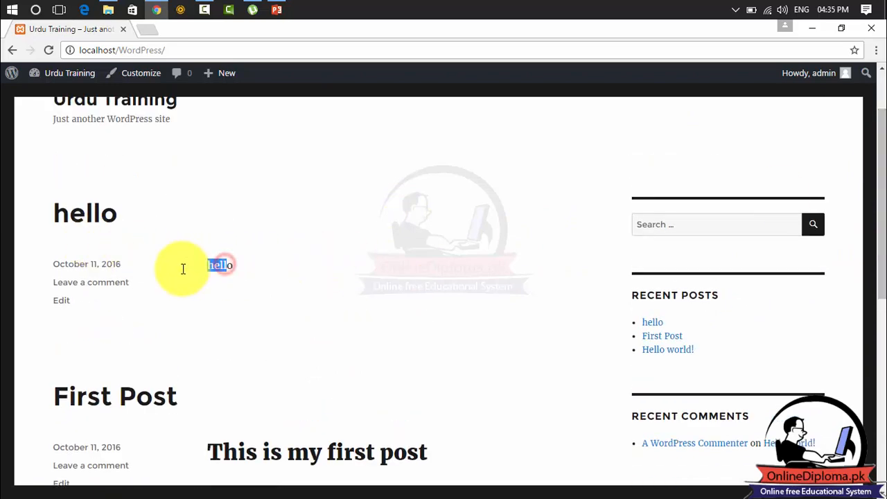
pyautogui.click(74, 77)
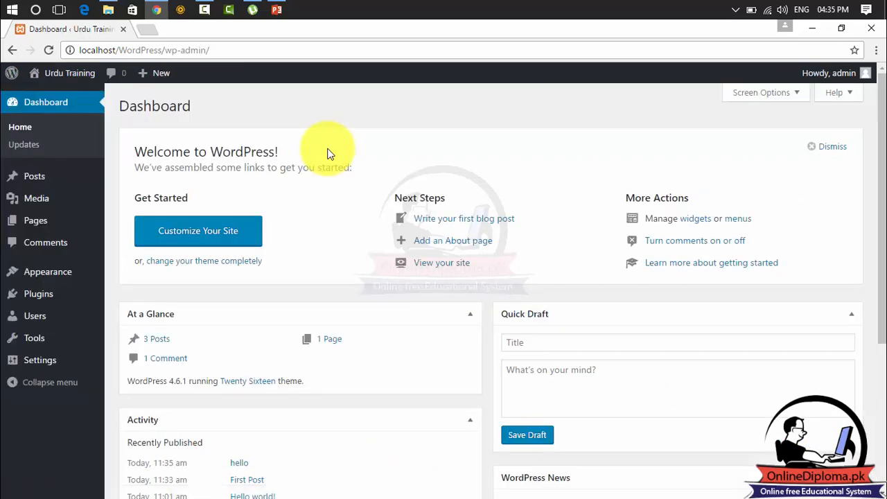